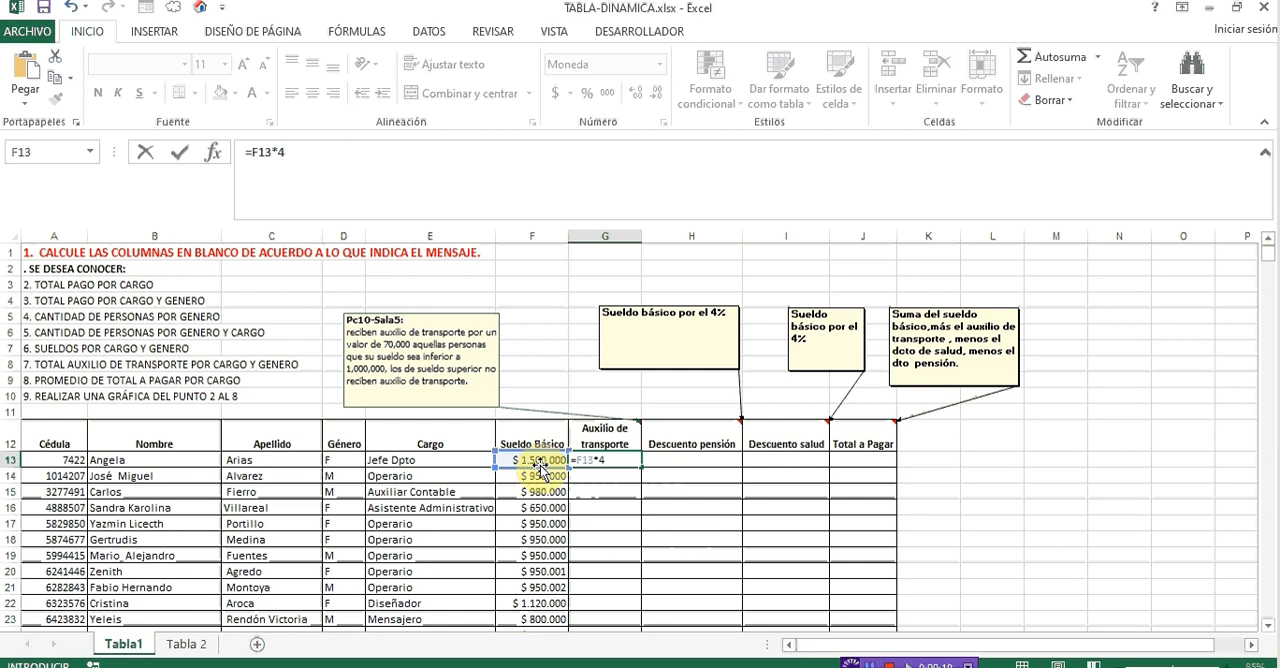
# - Enter =F13*4% in G13 and fill it down the Auxilio de transporte column
pyautogui.press('Return')
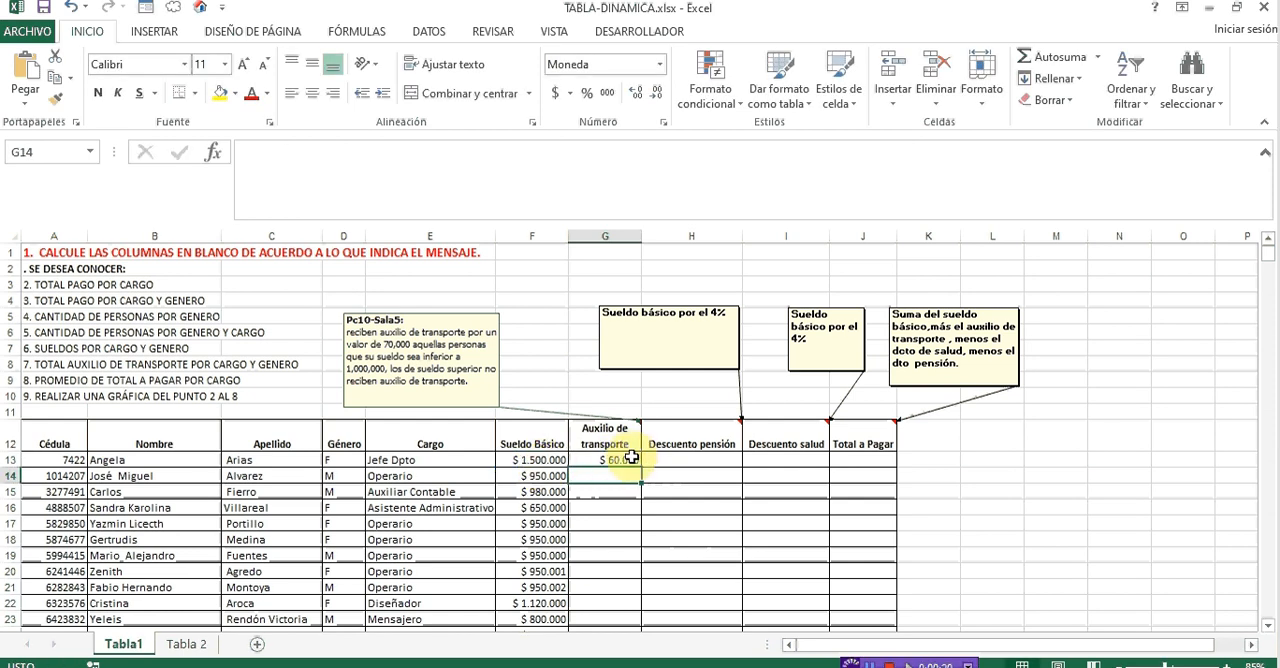
pyautogui.click(630, 460)
pyautogui.doubleClick(641, 467)
# - Calculate the first pension deduction in H13 as 4% of the basic salary with =F13*4%
pyautogui.click(672, 458)
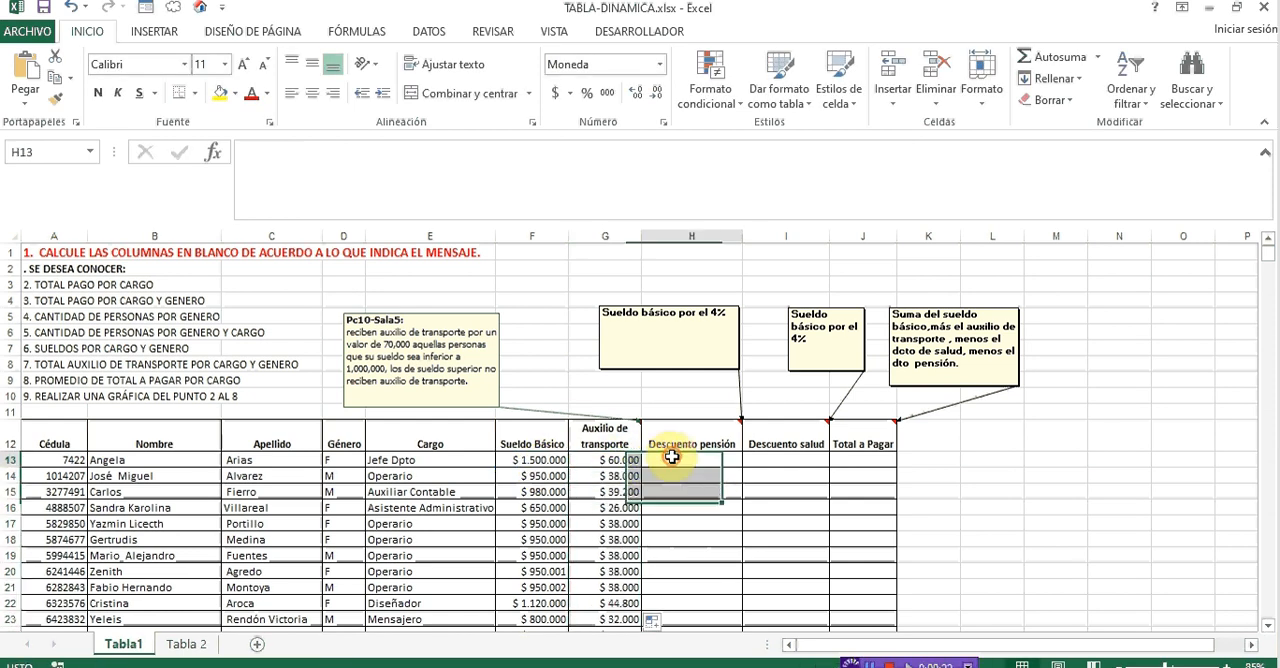
pyautogui.write('=')
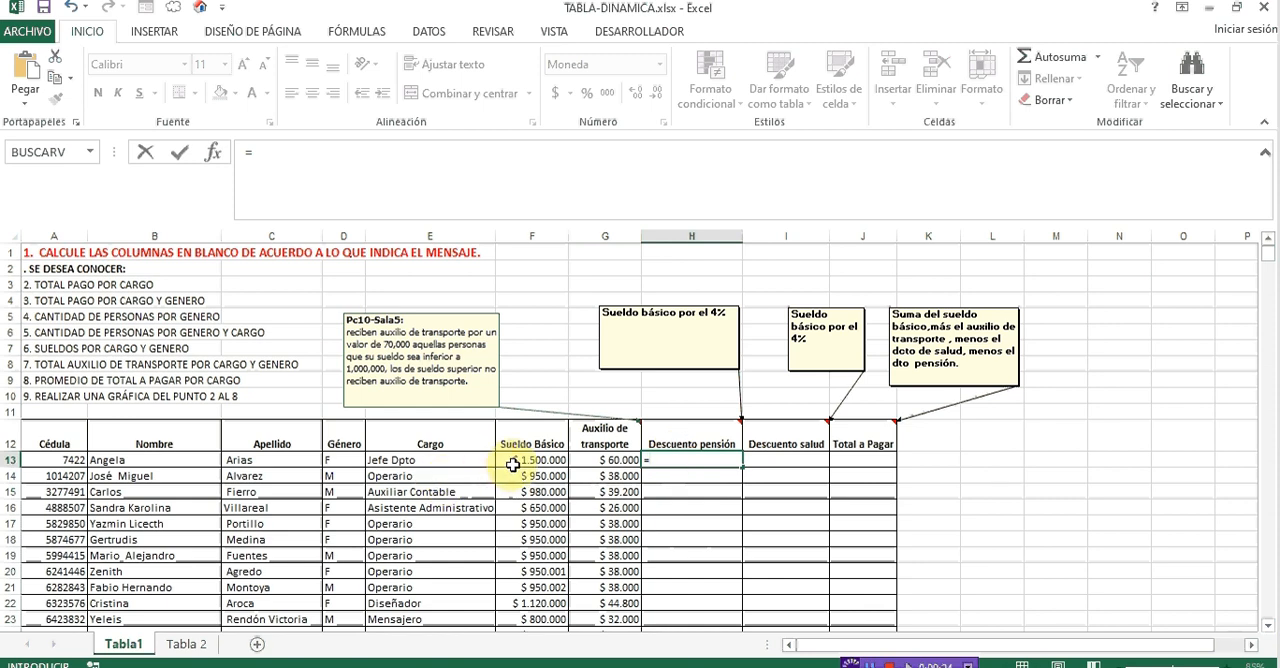
pyautogui.click(525, 458)
pyautogui.write('*')
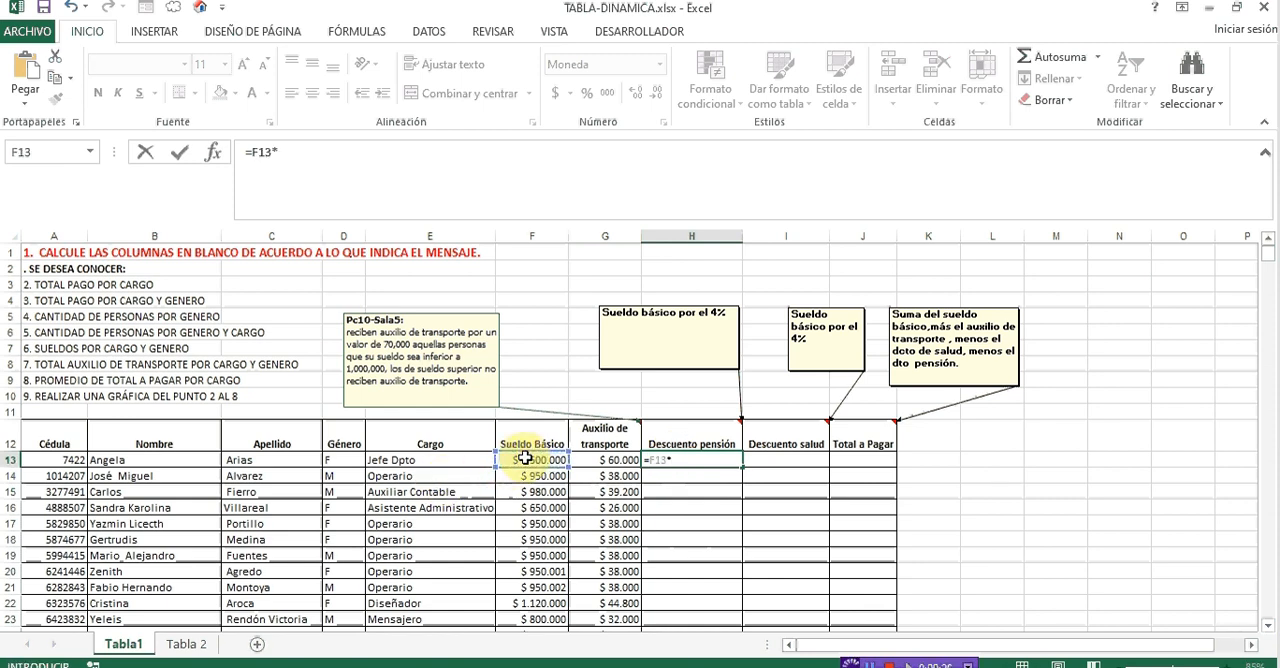
pyautogui.write('4%')
pyautogui.press('Return')
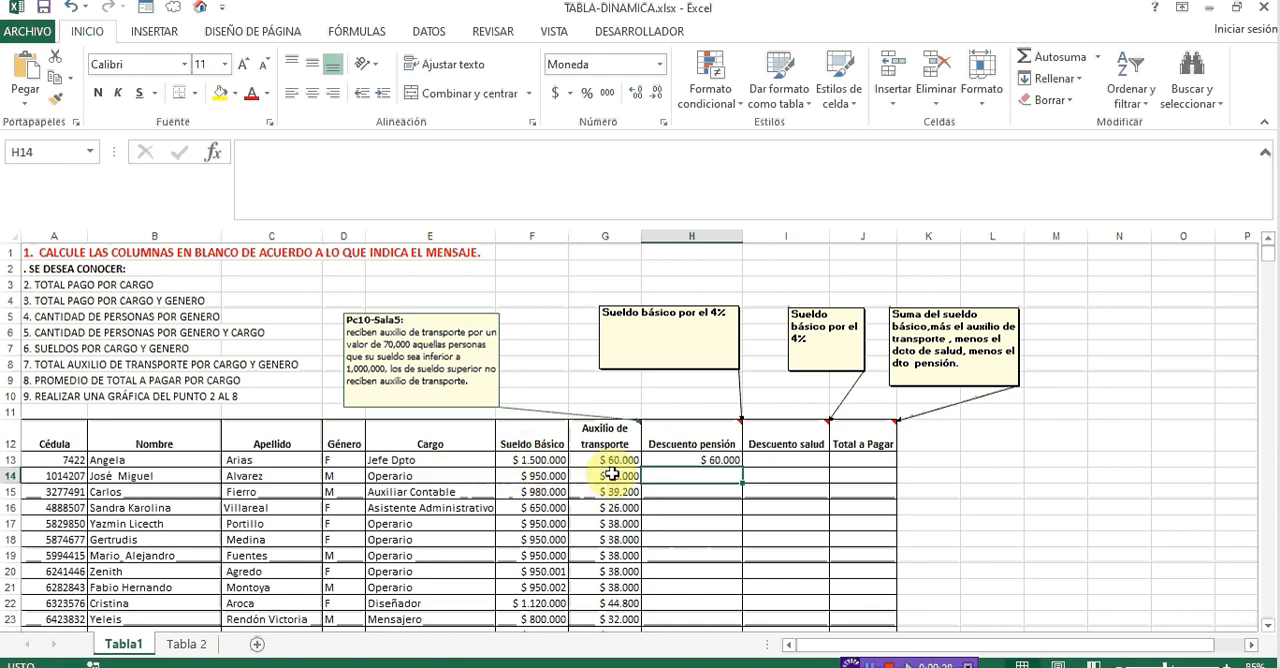
# - Clear the formulas from G13 down the Auxilio de transporte column
pyautogui.click(613, 465)
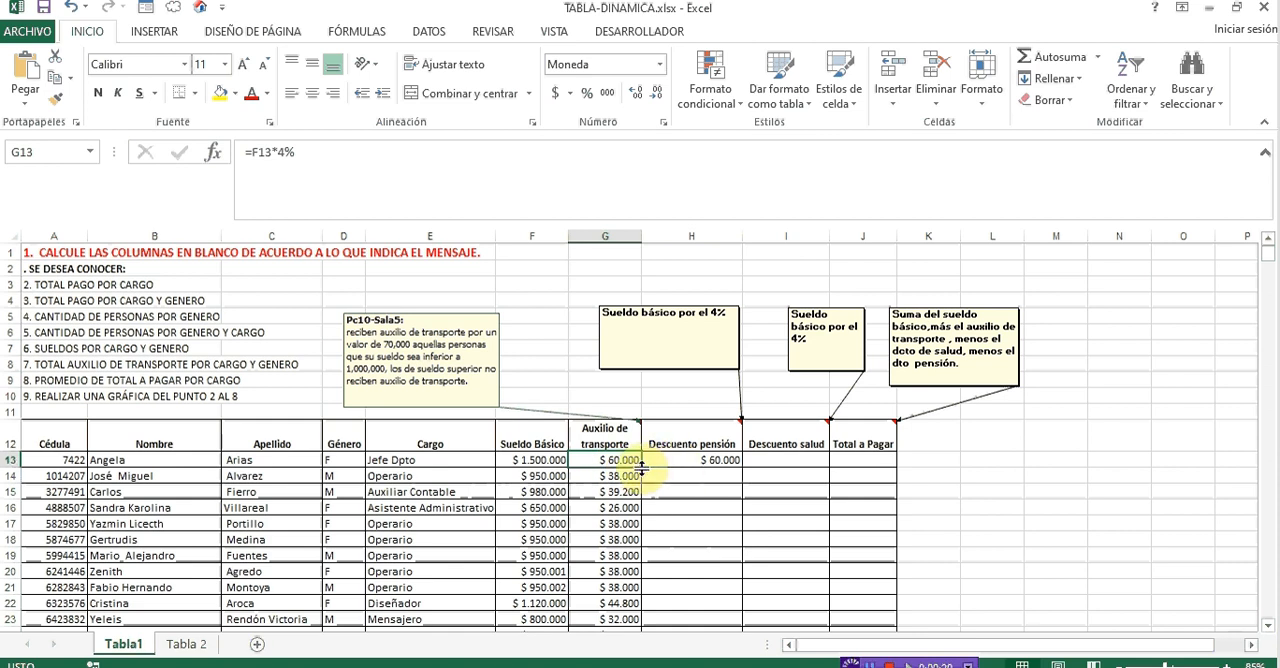
pyautogui.hotkey('shift', 'Down')
pyautogui.press('Delete')
pyautogui.scroll(3, 643, 471)
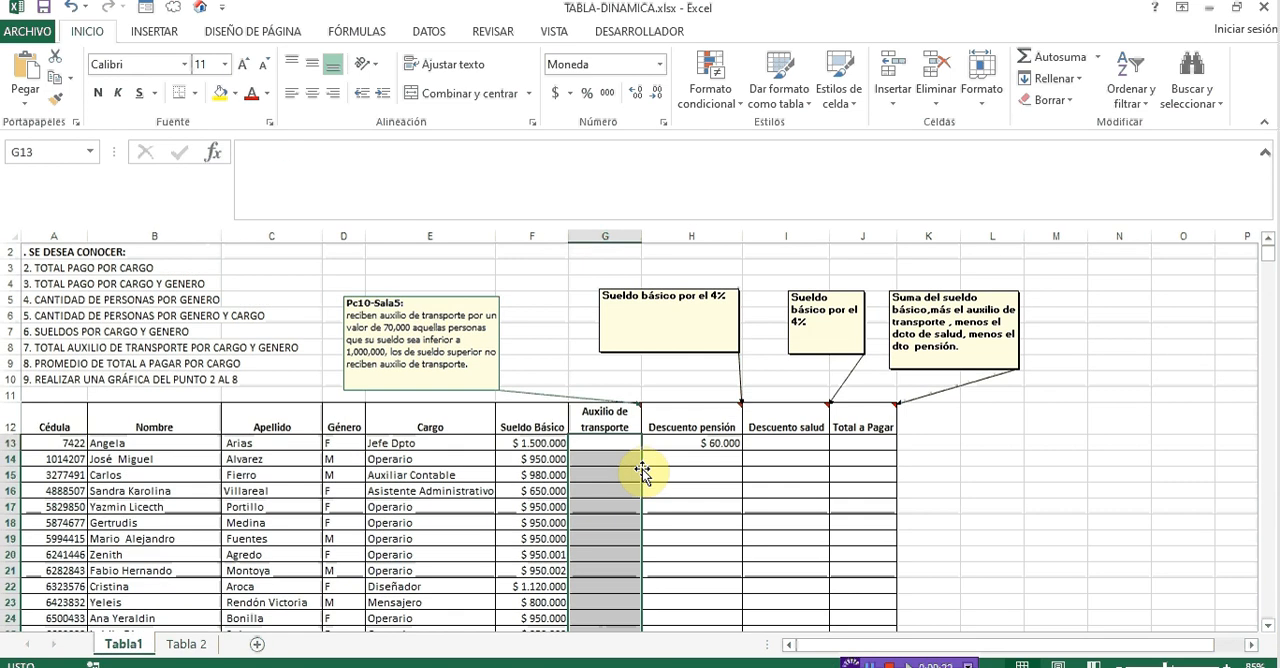
# - Fill the H13 formula down the Descuento pensión column for all employees
pyautogui.click(704, 440)
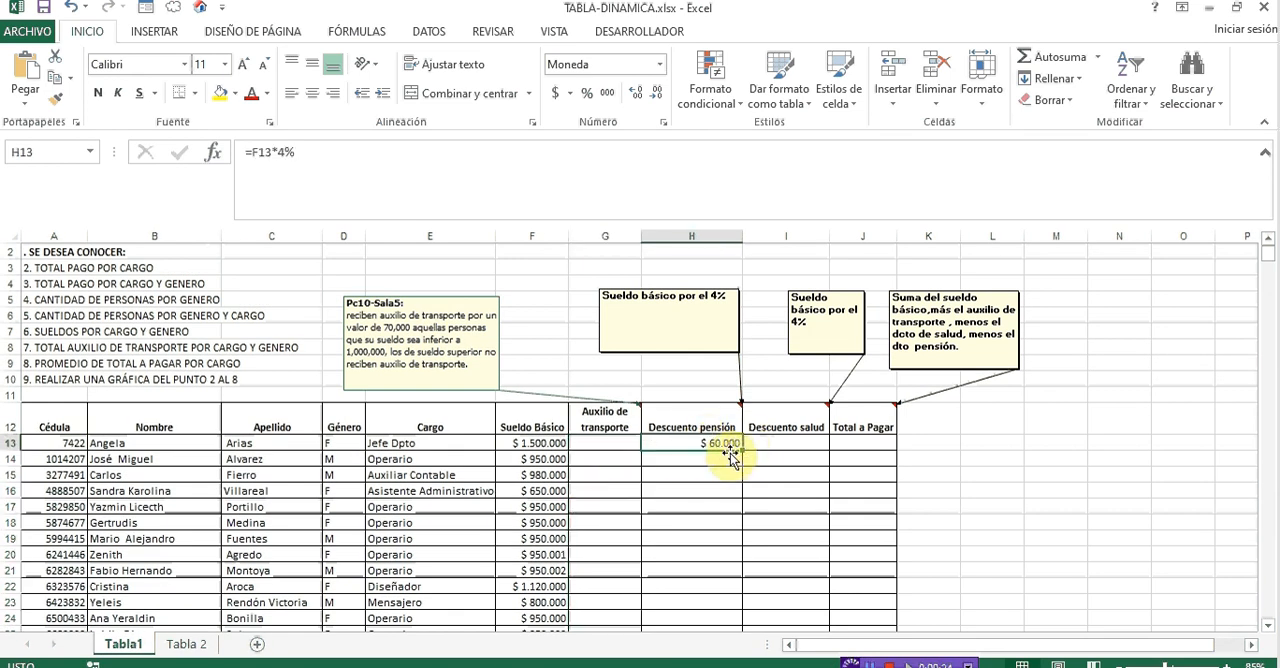
pyautogui.doubleClick(746, 451)
# - Calculate the health deduction in I13 with =F13*4% and fill it down the Descuento salud column
pyautogui.click(757, 443)
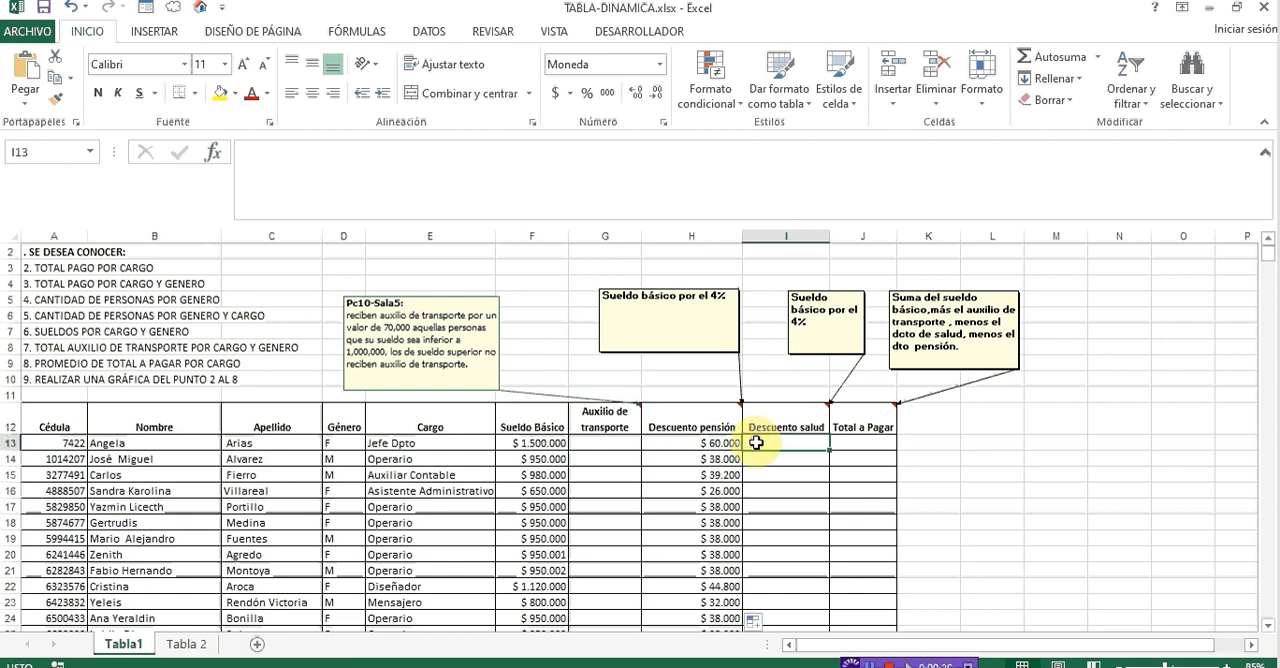
pyautogui.write('=')
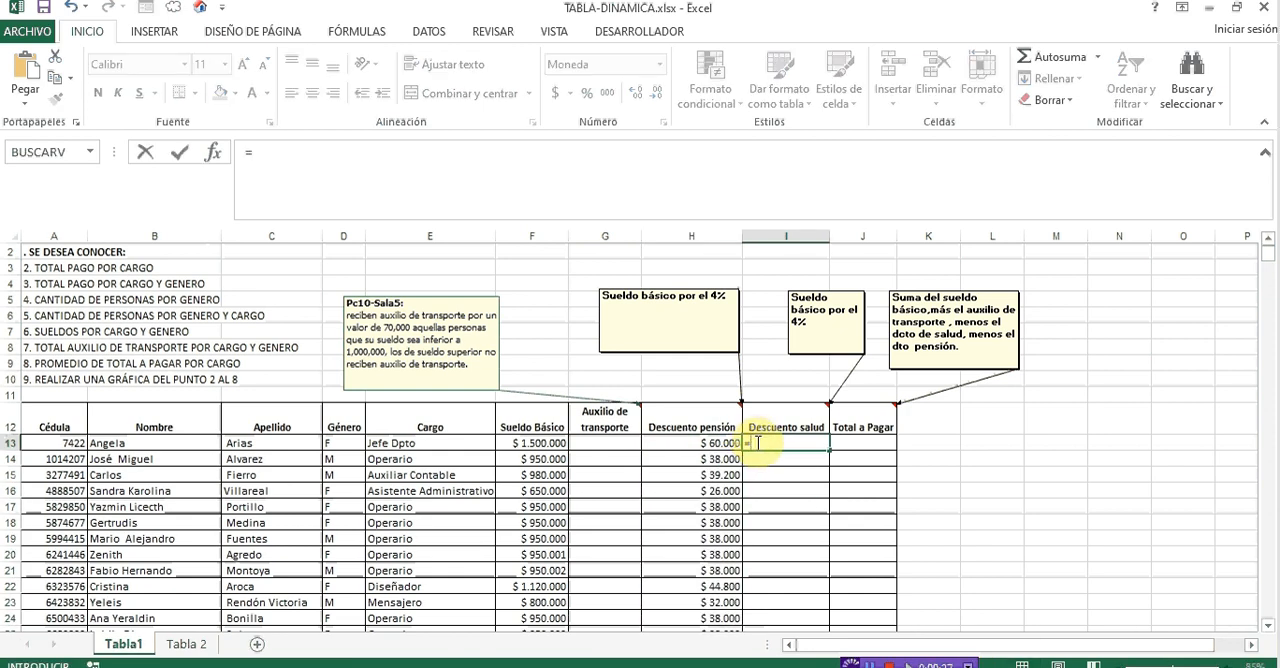
pyautogui.click(553, 442)
pyautogui.write('*')
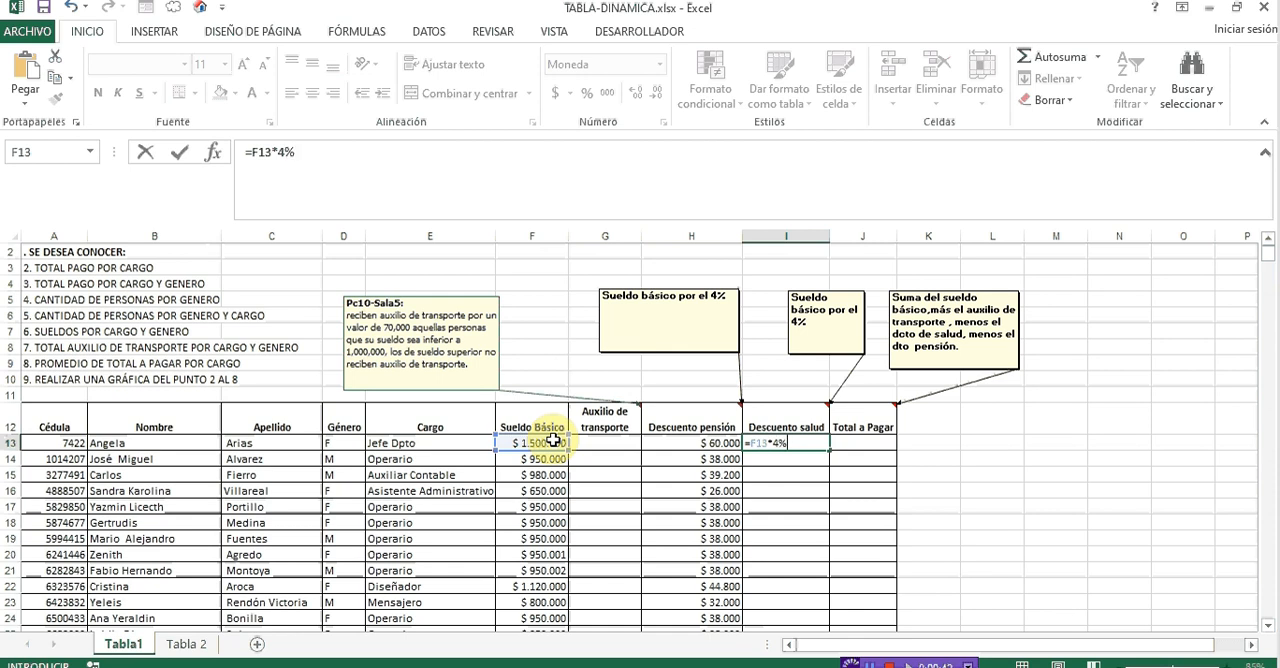
pyautogui.write('4%')
pyautogui.press('Return')
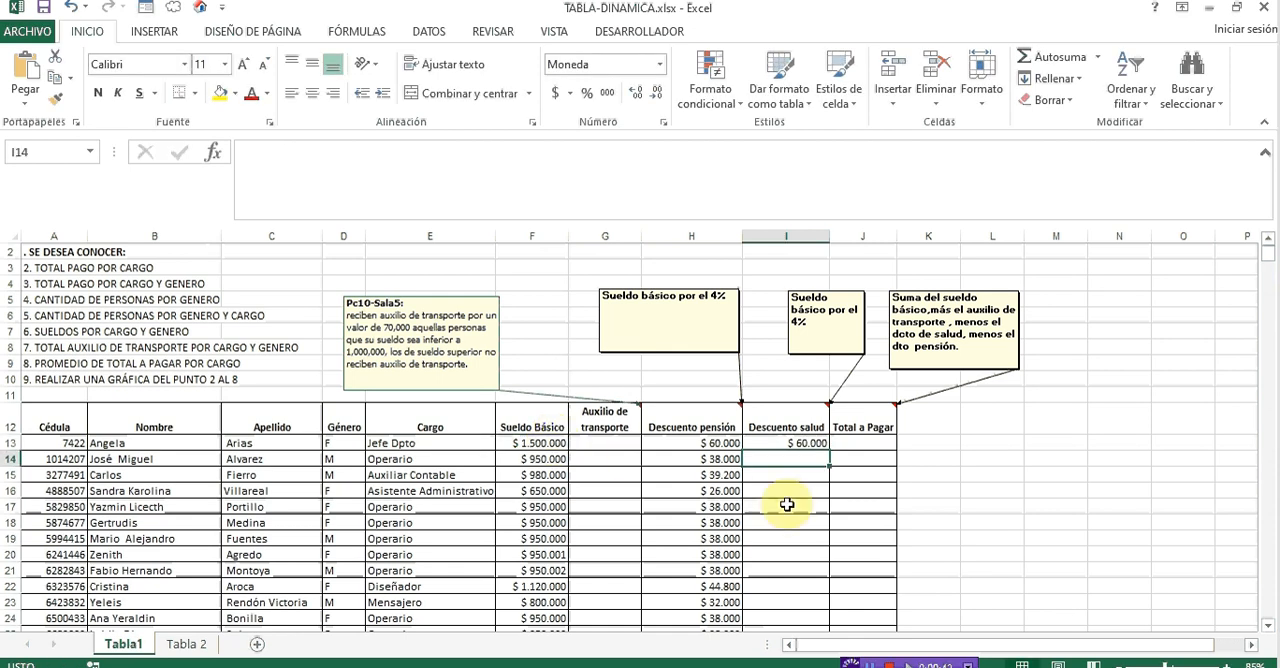
pyautogui.click(817, 442)
pyautogui.doubleClick(829, 450)
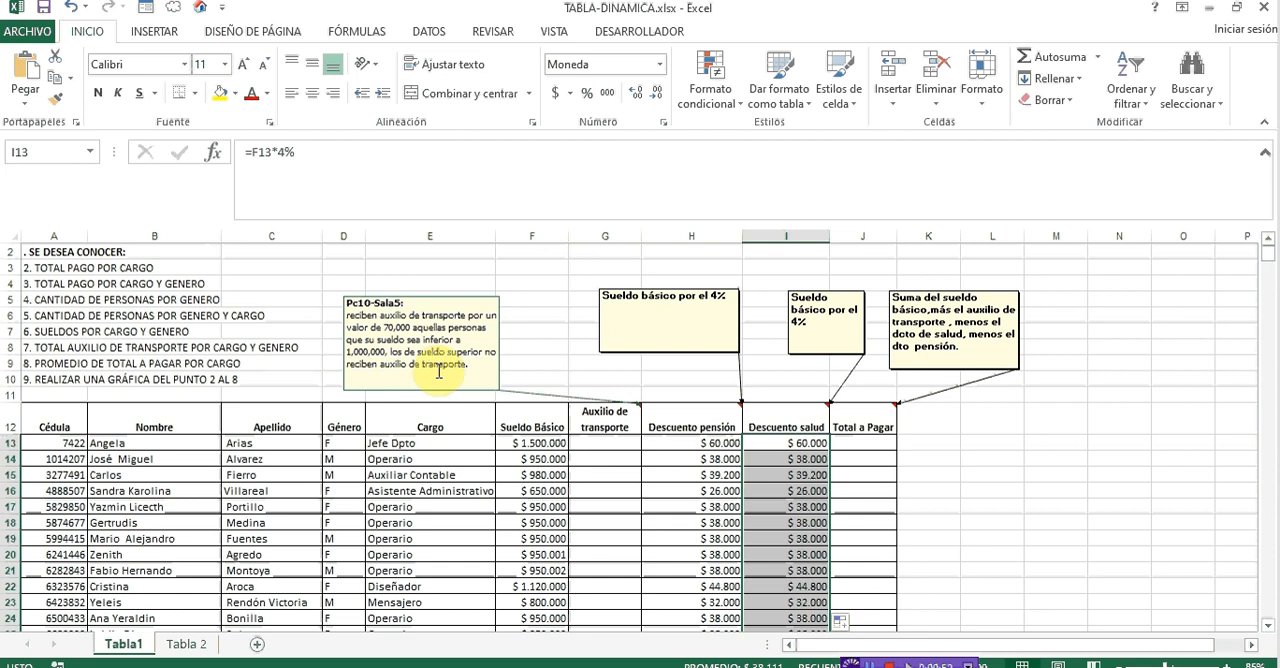
# - Enter =SI(F13<1000000;70000;0) in G13 for the transport allowance and fill it down the Auxilio de transporte column
pyautogui.click(597, 440)
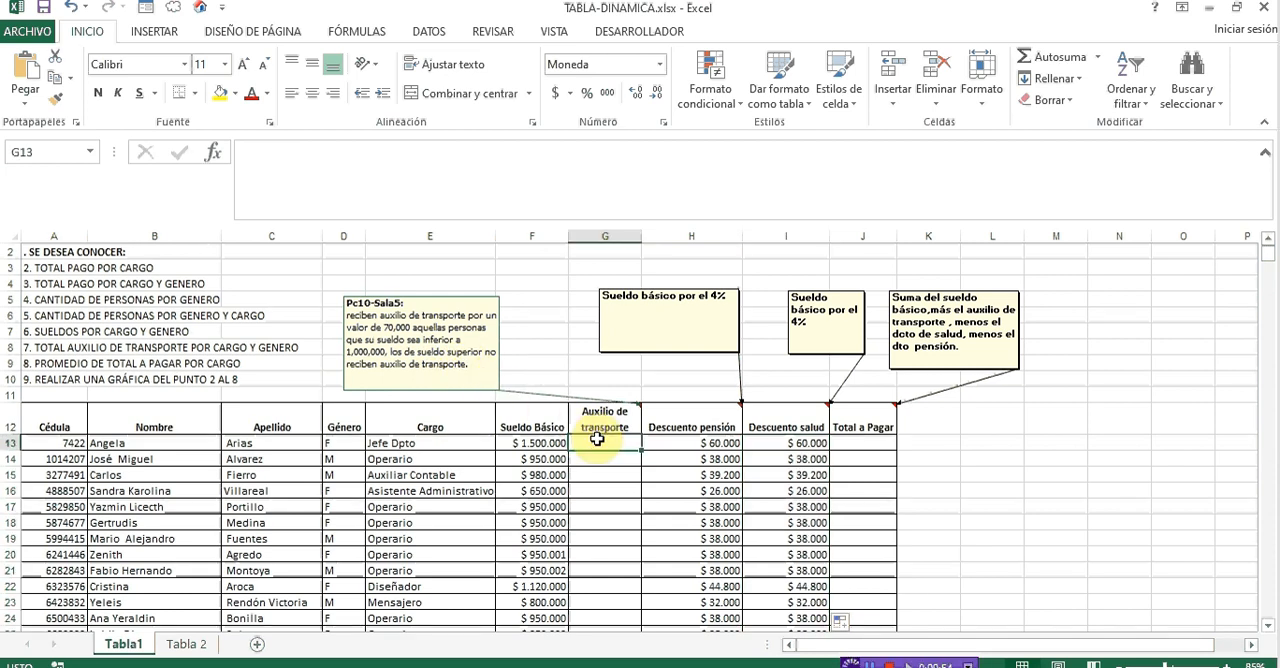
pyautogui.write('=')
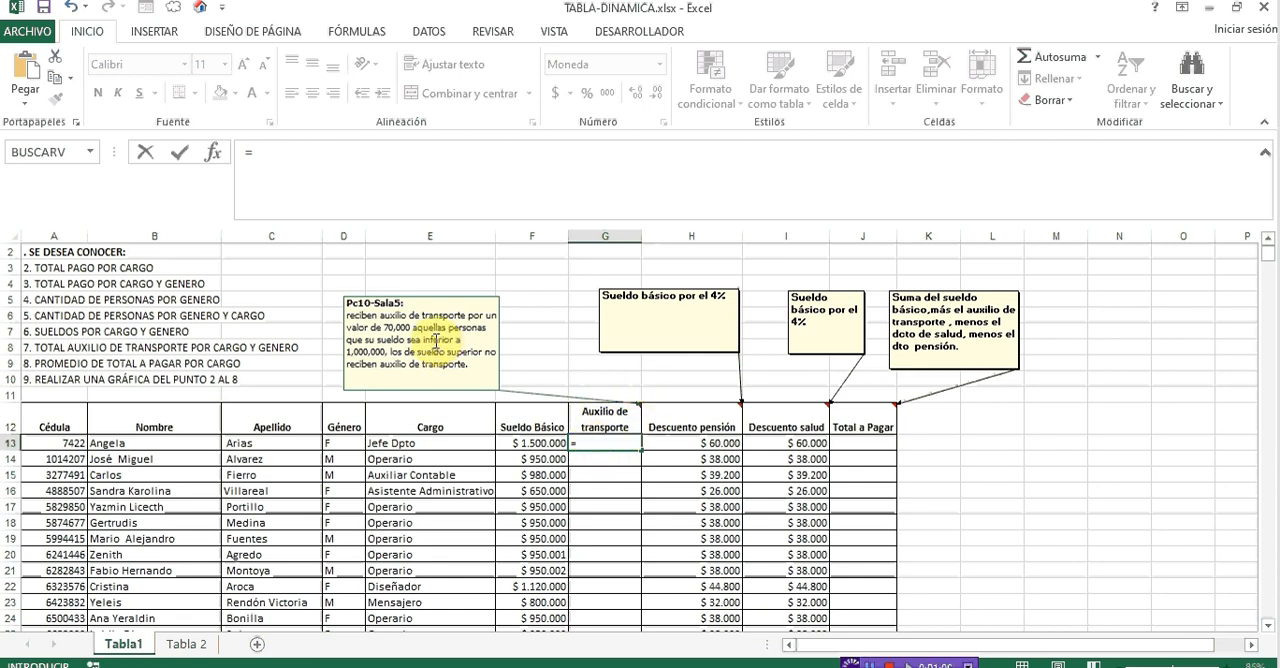
pyautogui.click(591, 442)
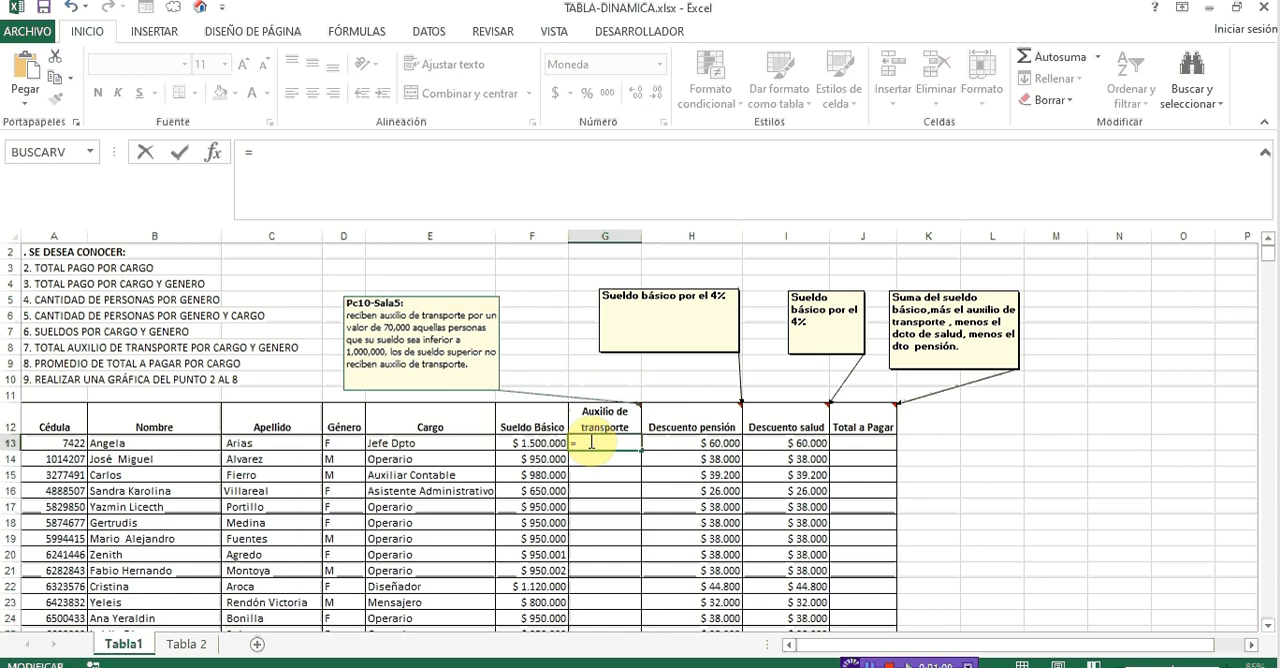
pyautogui.write('SI(')
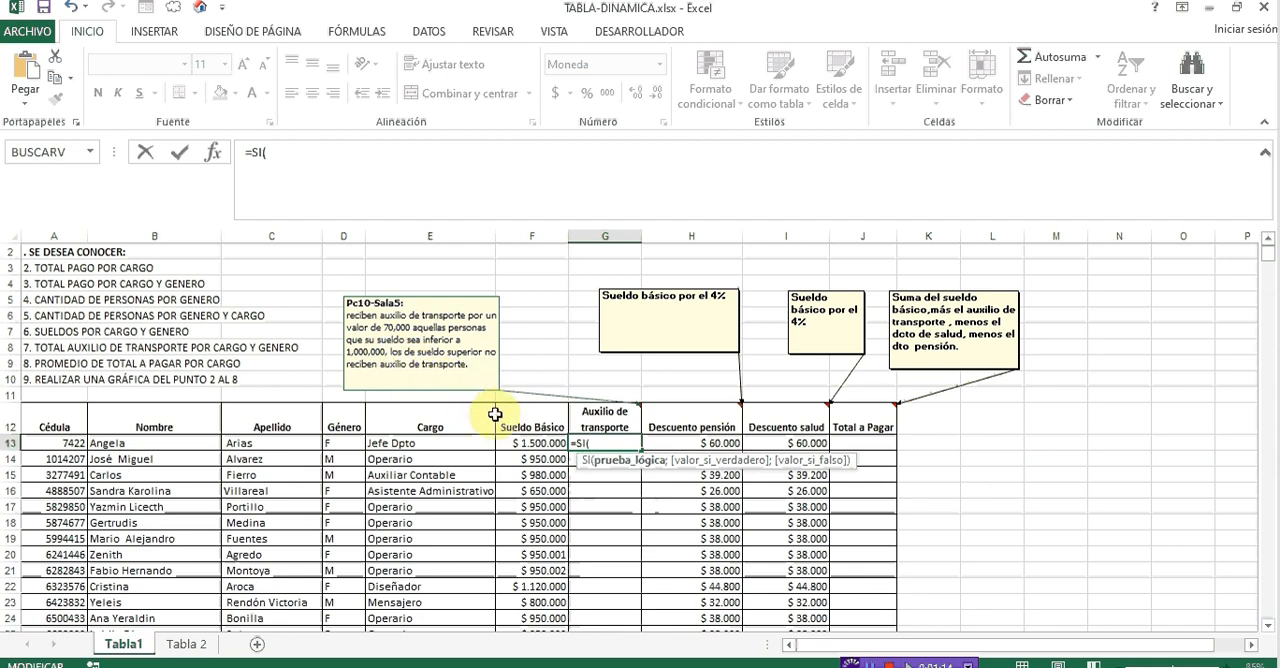
pyautogui.click(541, 442)
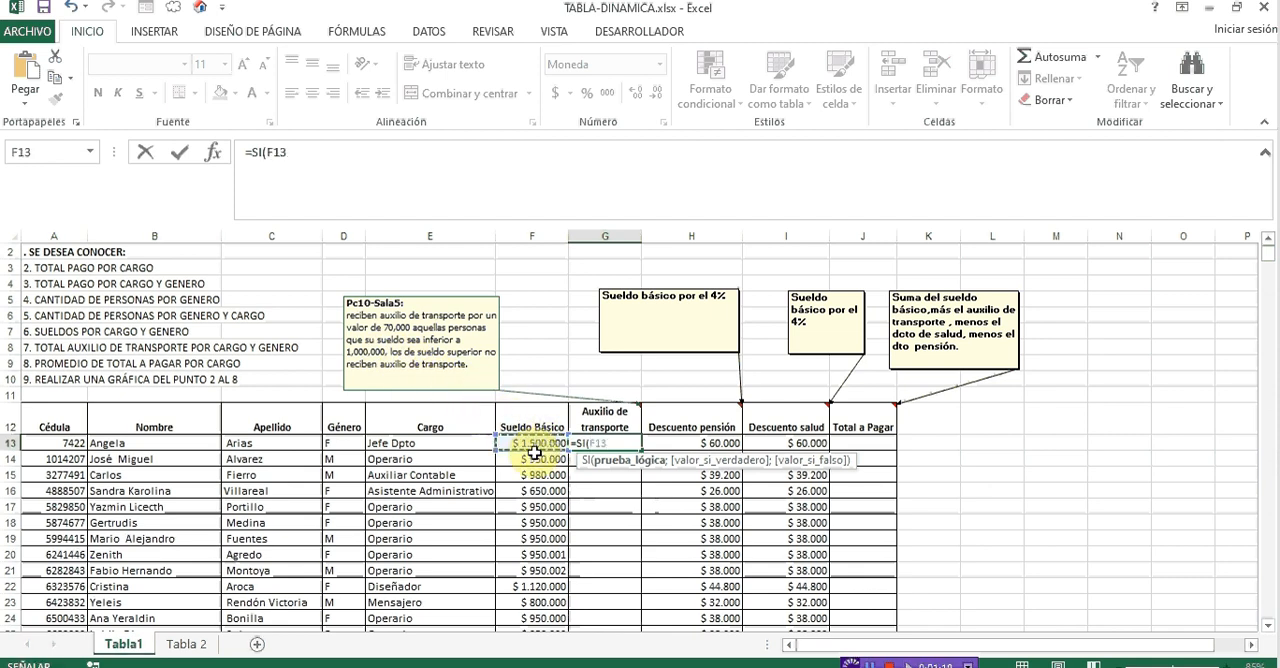
pyautogui.write('<')
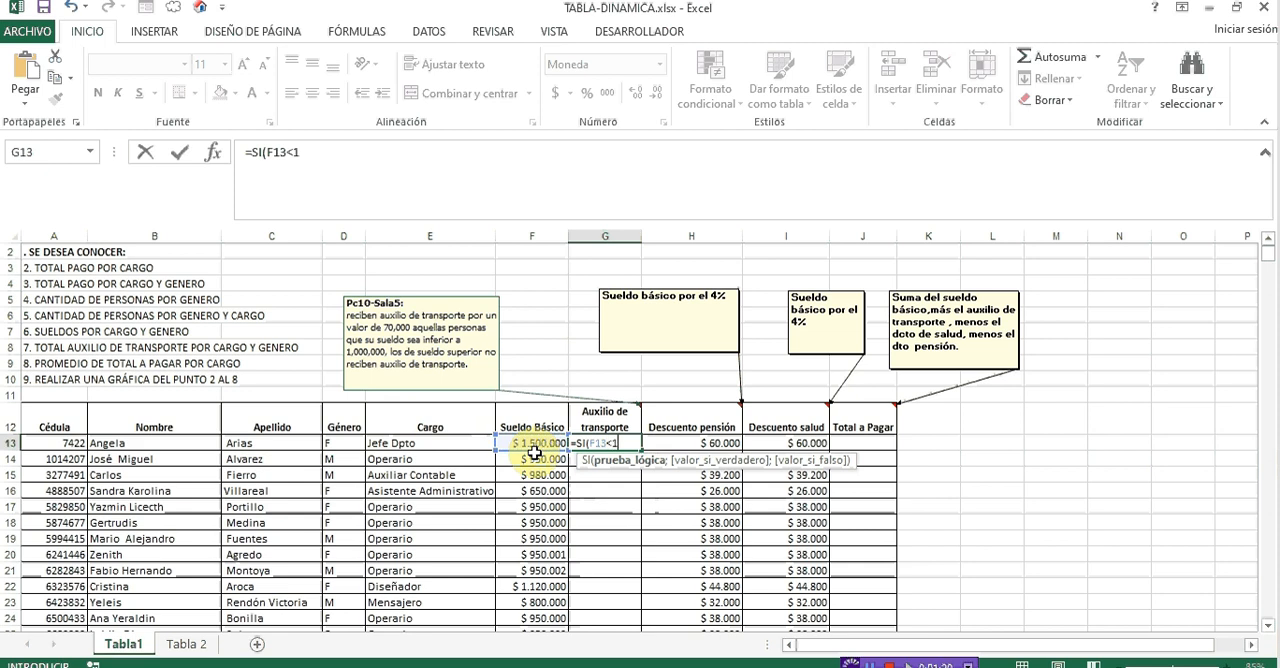
pyautogui.write('1000000;')
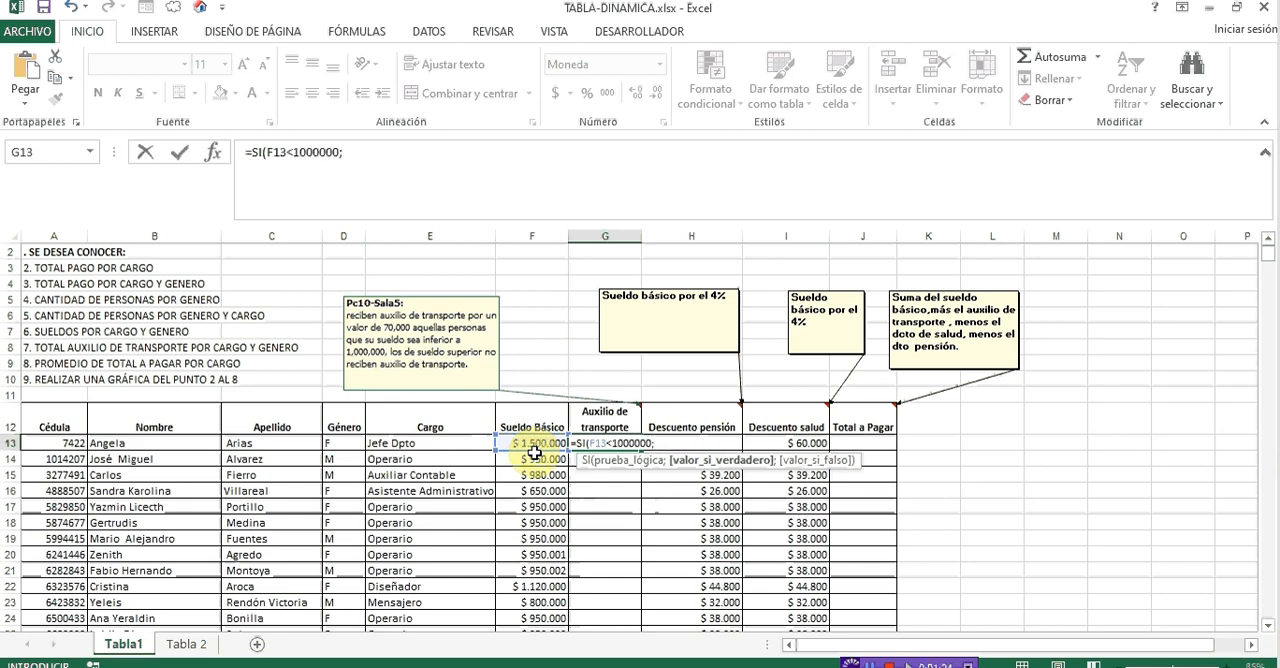
pyautogui.write('70000;')
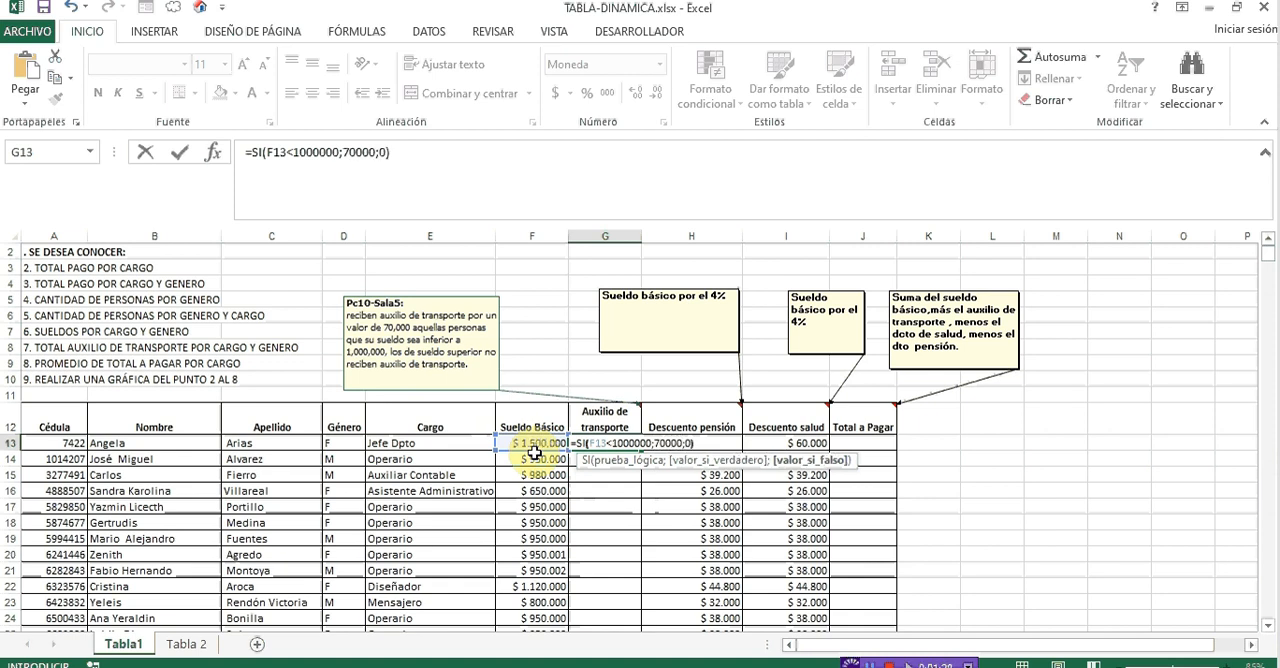
pyautogui.write('0)')
pyautogui.press('Return')
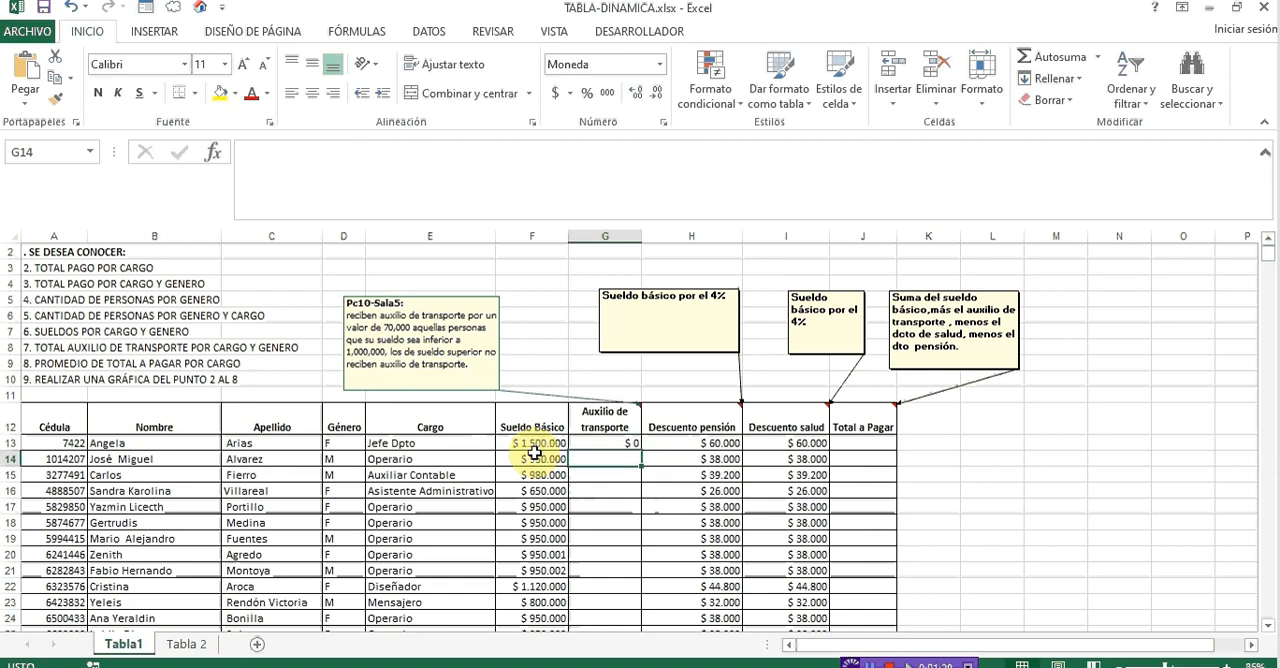
pyautogui.click(624, 443)
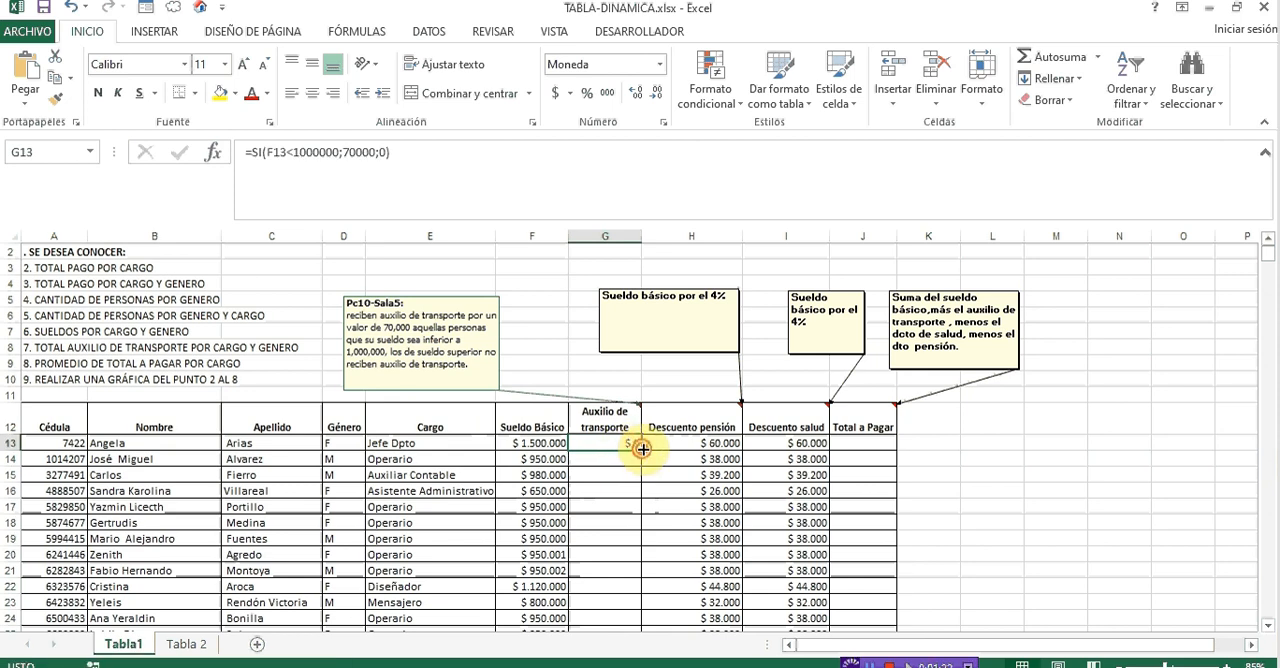
pyautogui.doubleClick(641, 449)
# - Calculate the total to pay in J13 with =F13+G13-H13-I13 and fill it down the Total a Pagar column
pyautogui.click(850, 445)
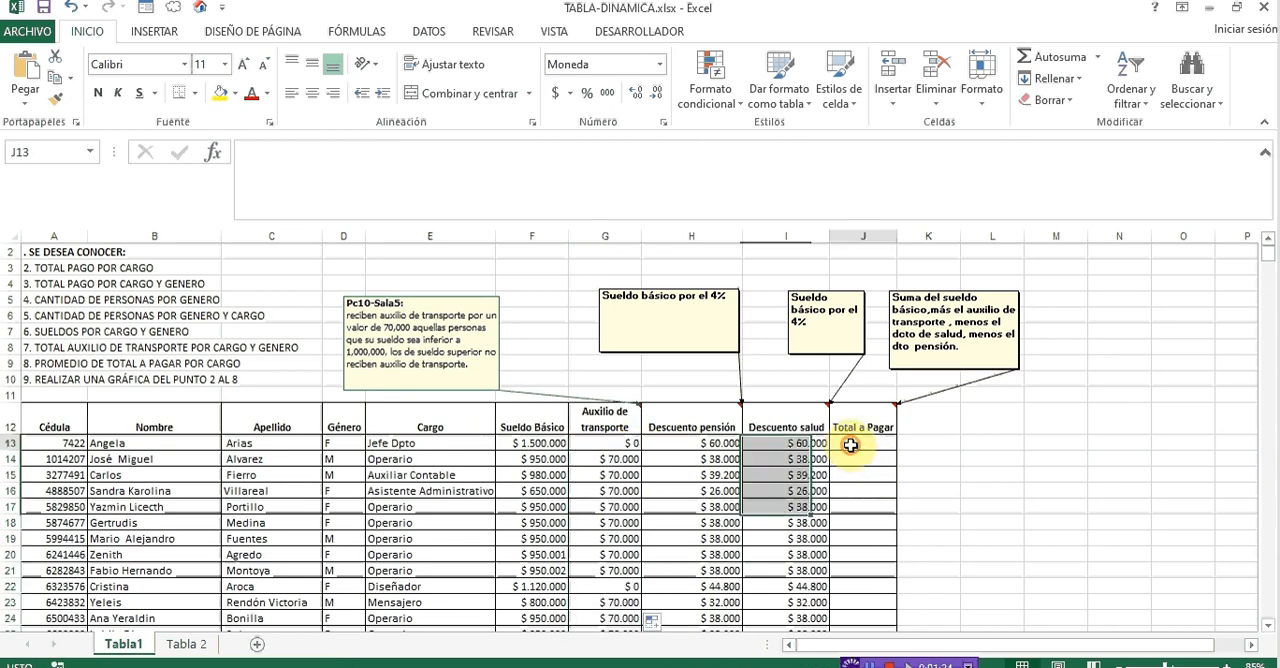
pyautogui.write('=')
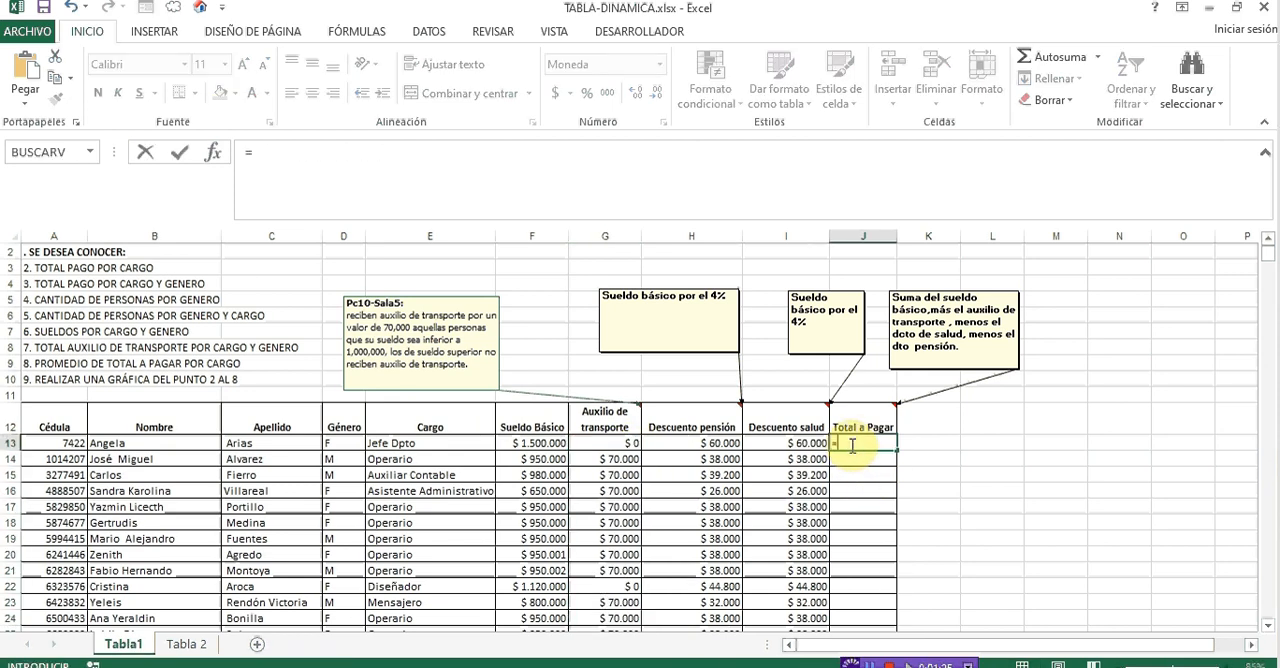
pyautogui.click(548, 446)
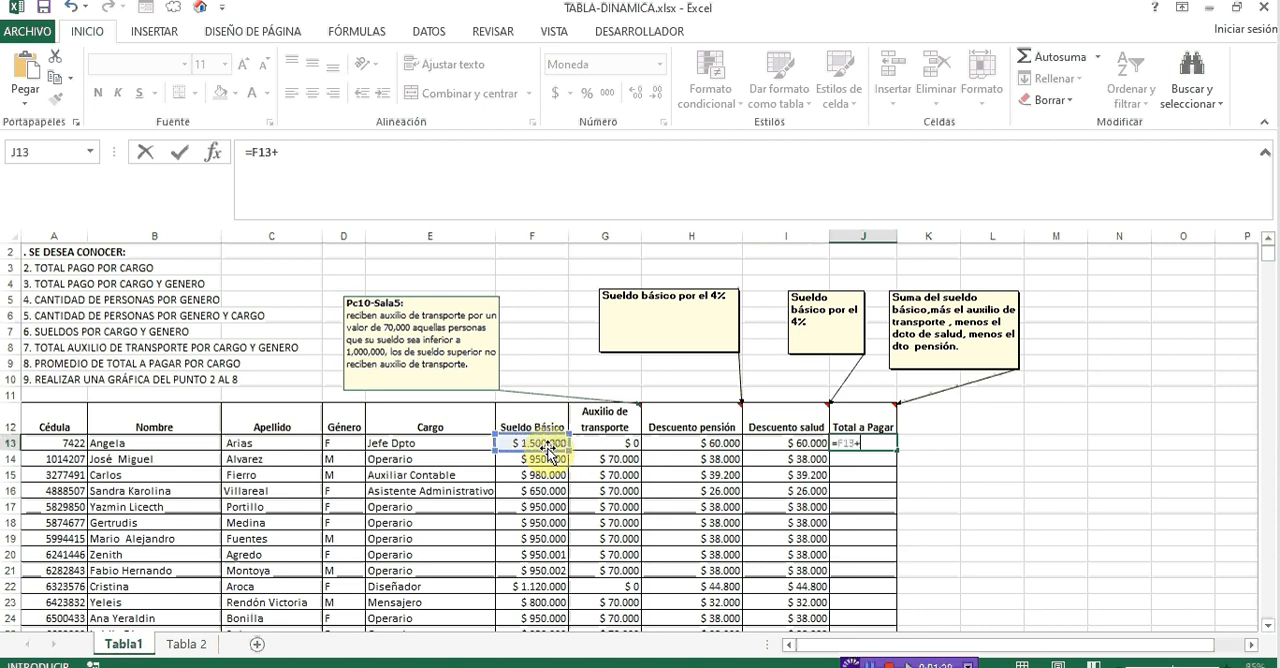
pyautogui.write('+')
pyautogui.click(594, 444)
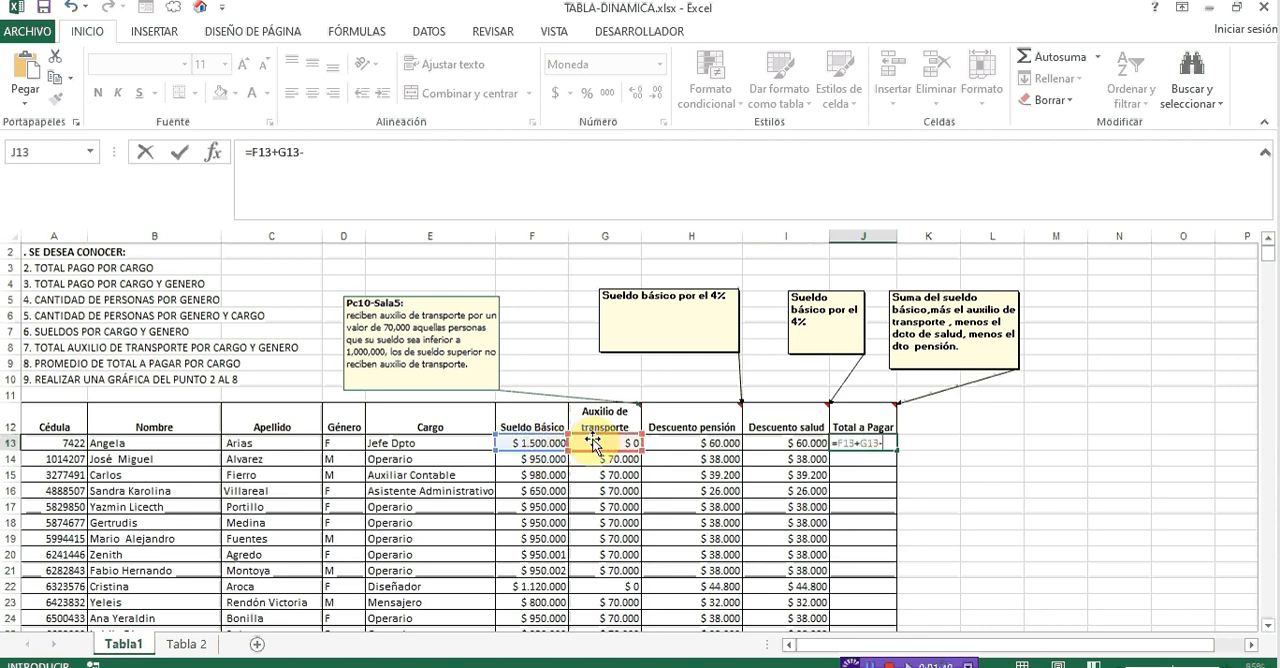
pyautogui.write('-')
pyautogui.click(656, 443)
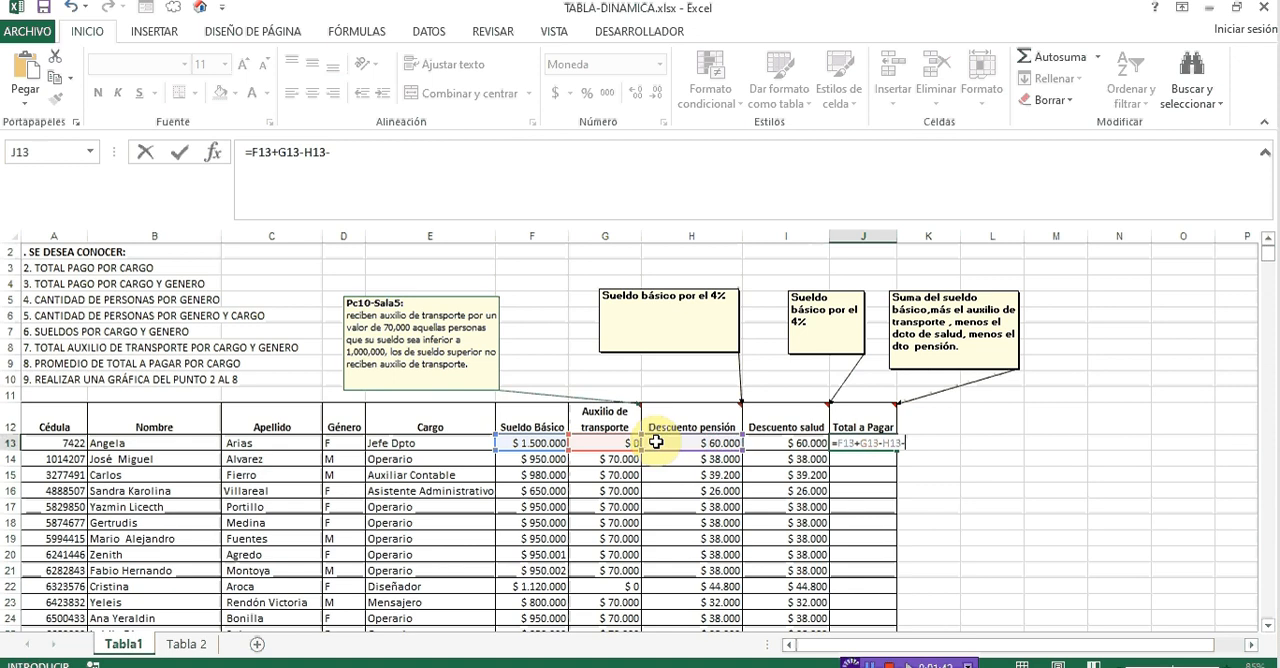
pyautogui.press('Return')
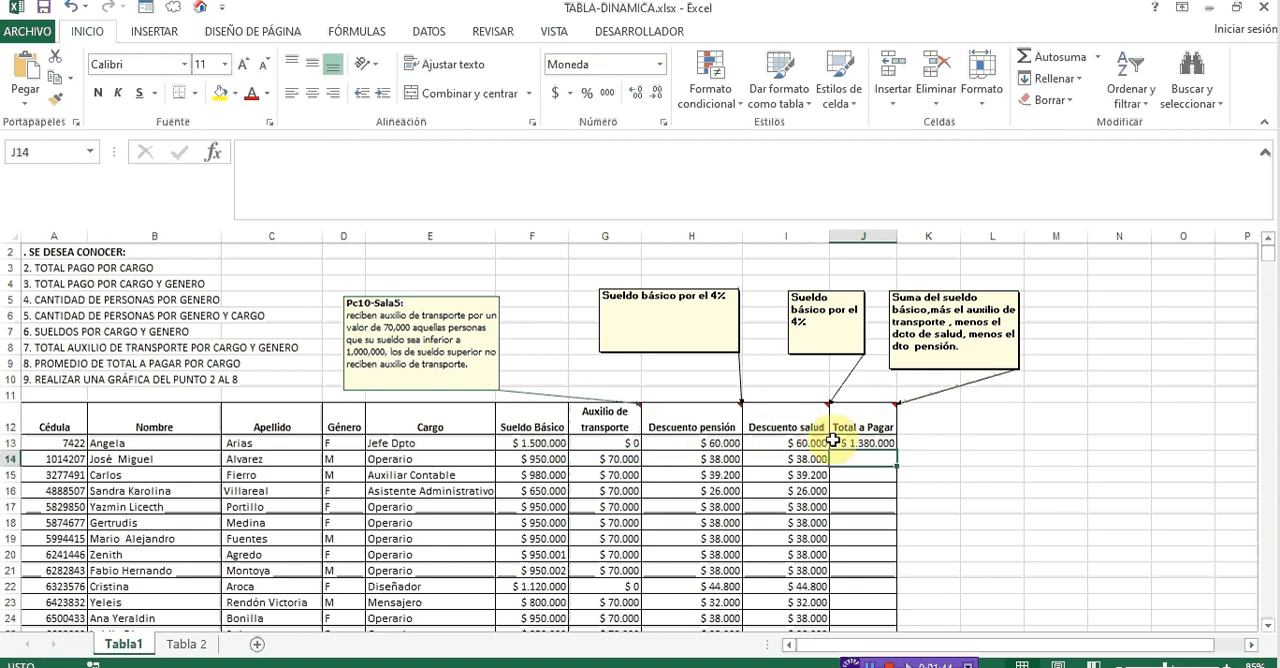
pyautogui.click(866, 443)
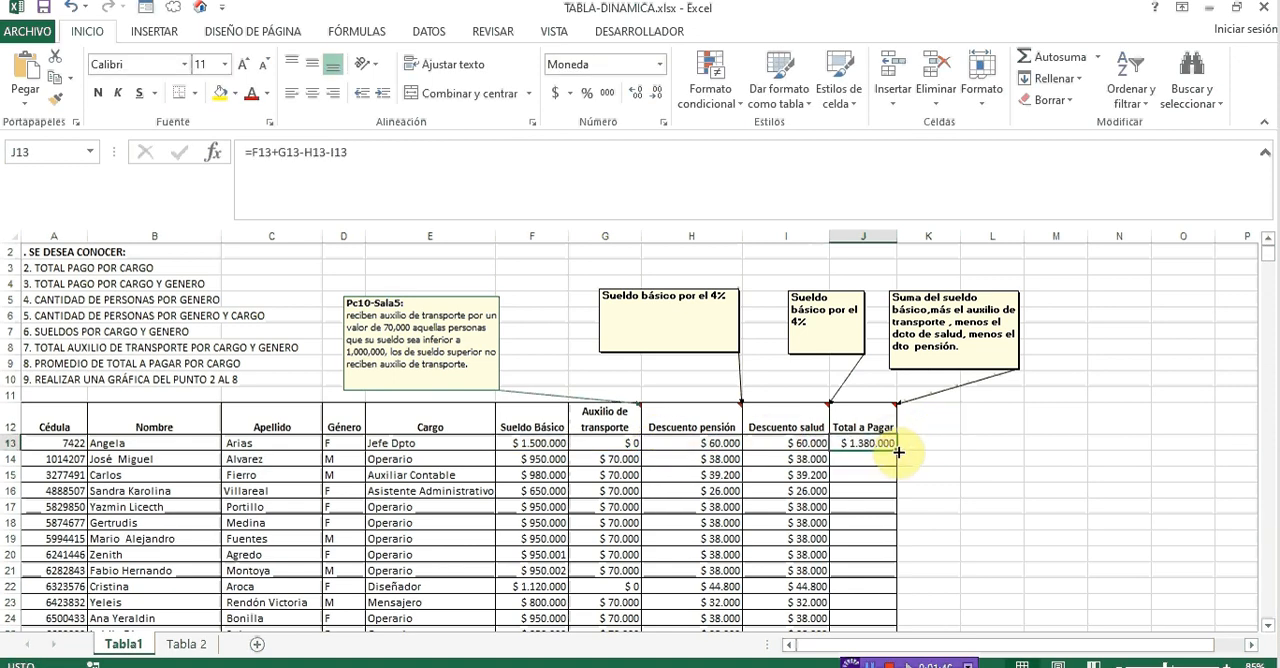
pyautogui.doubleClick(898, 452)
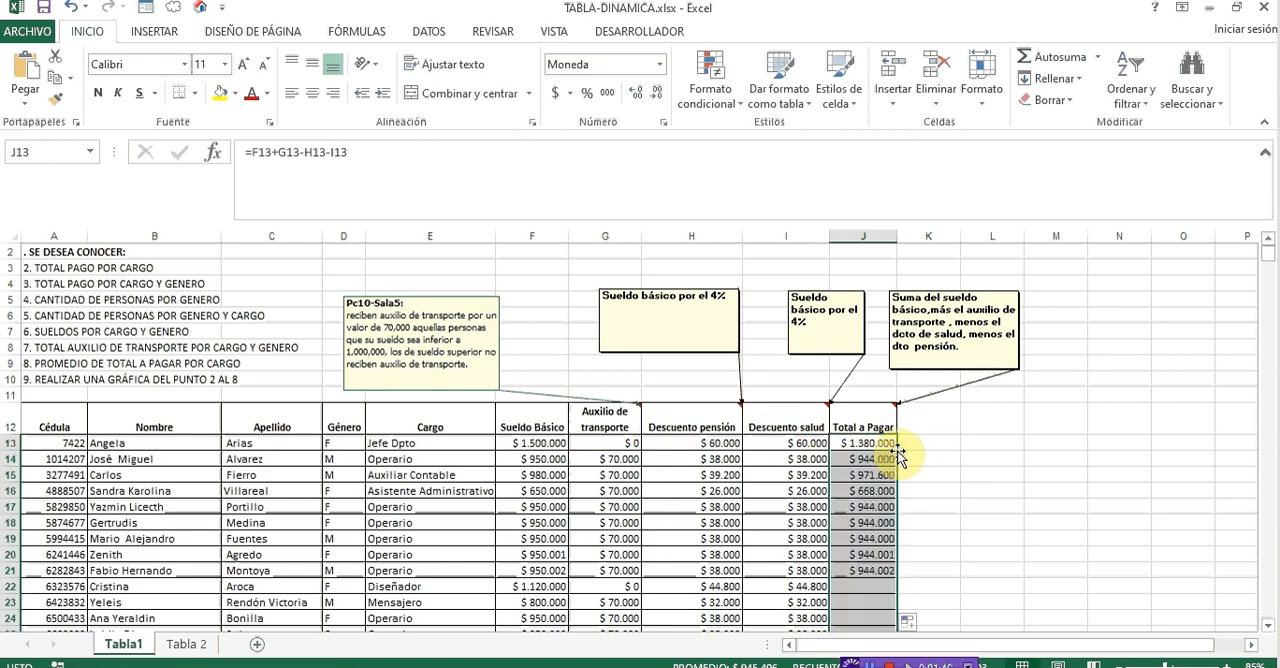
# - Review the exercise questions above the table, covering total pay by position, by position and gender, and people by gender
pyautogui.click(300, 360)
pyautogui.hotkey('ctrl', 'Home')
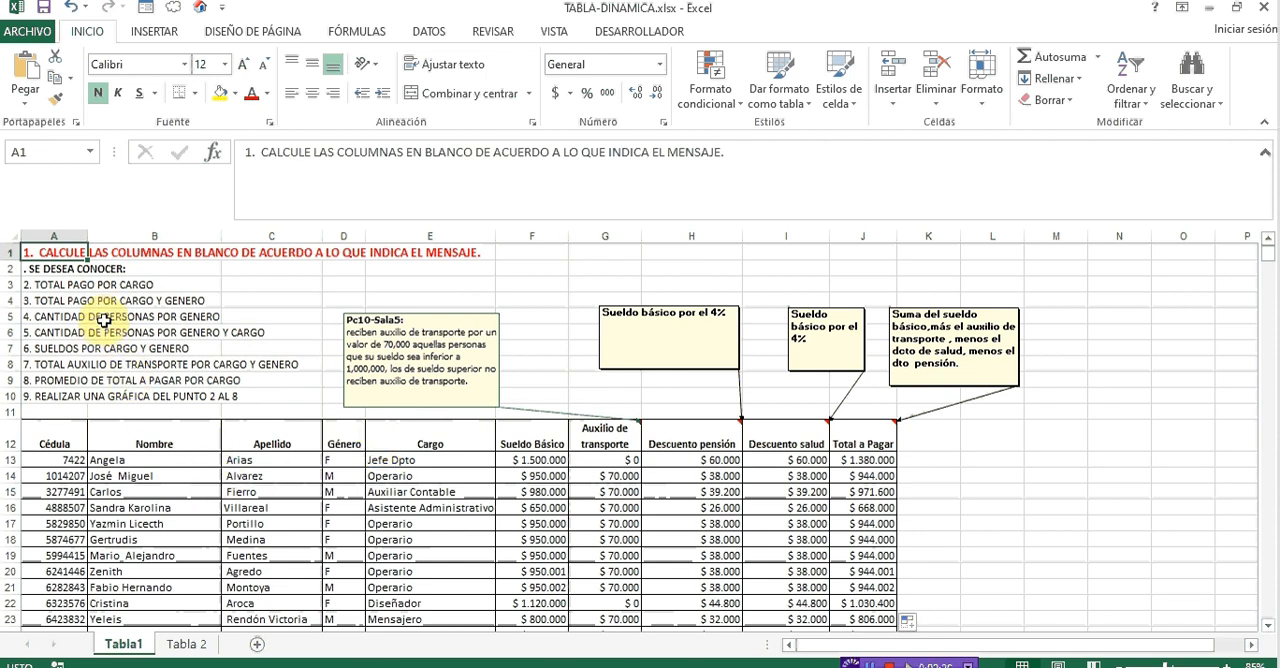
pyautogui.click(62, 286)
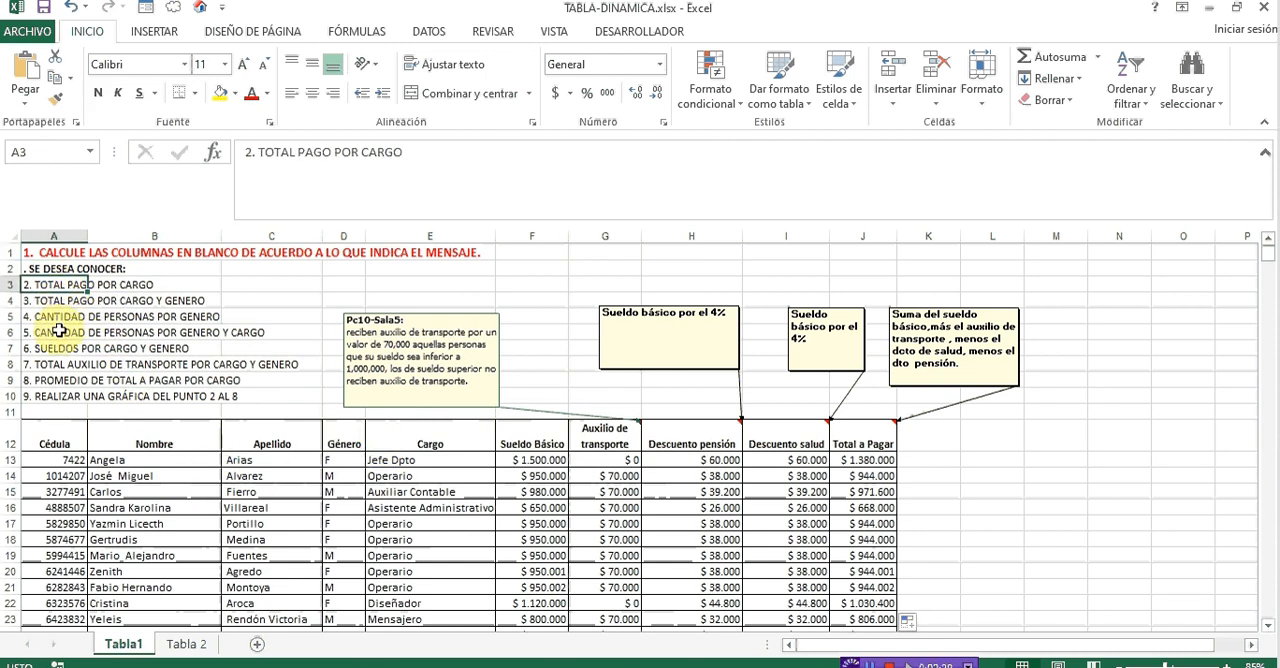
pyautogui.click(62, 302)
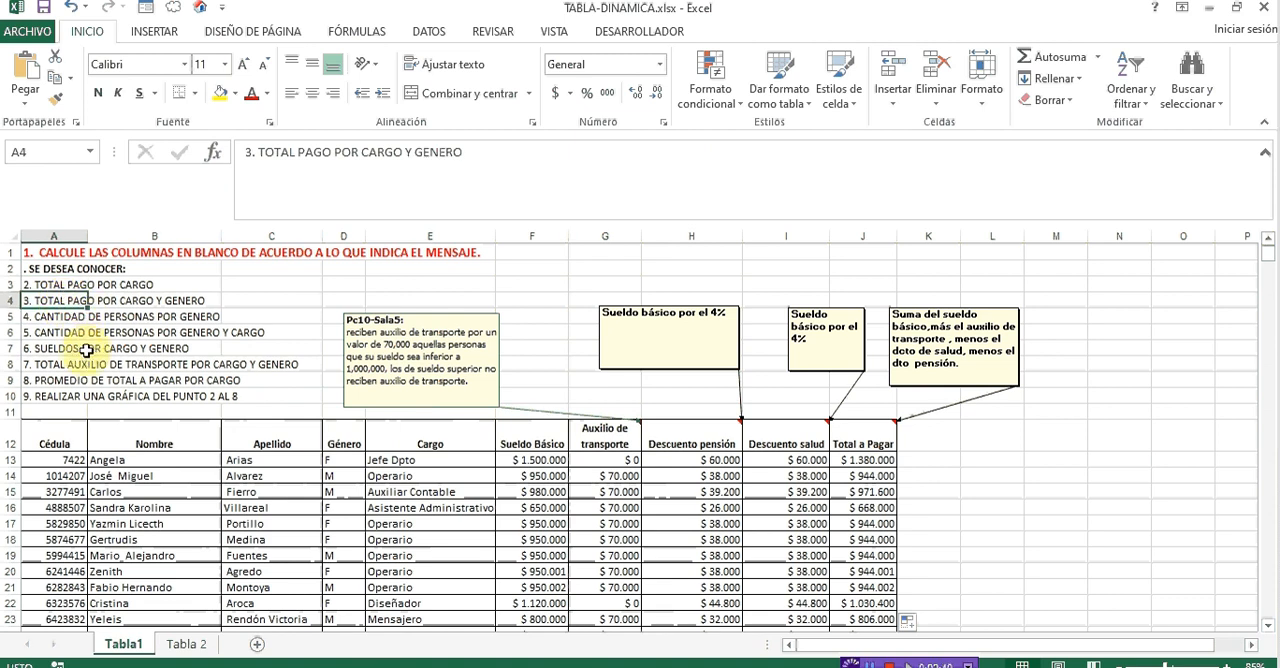
pyautogui.click(68, 318)
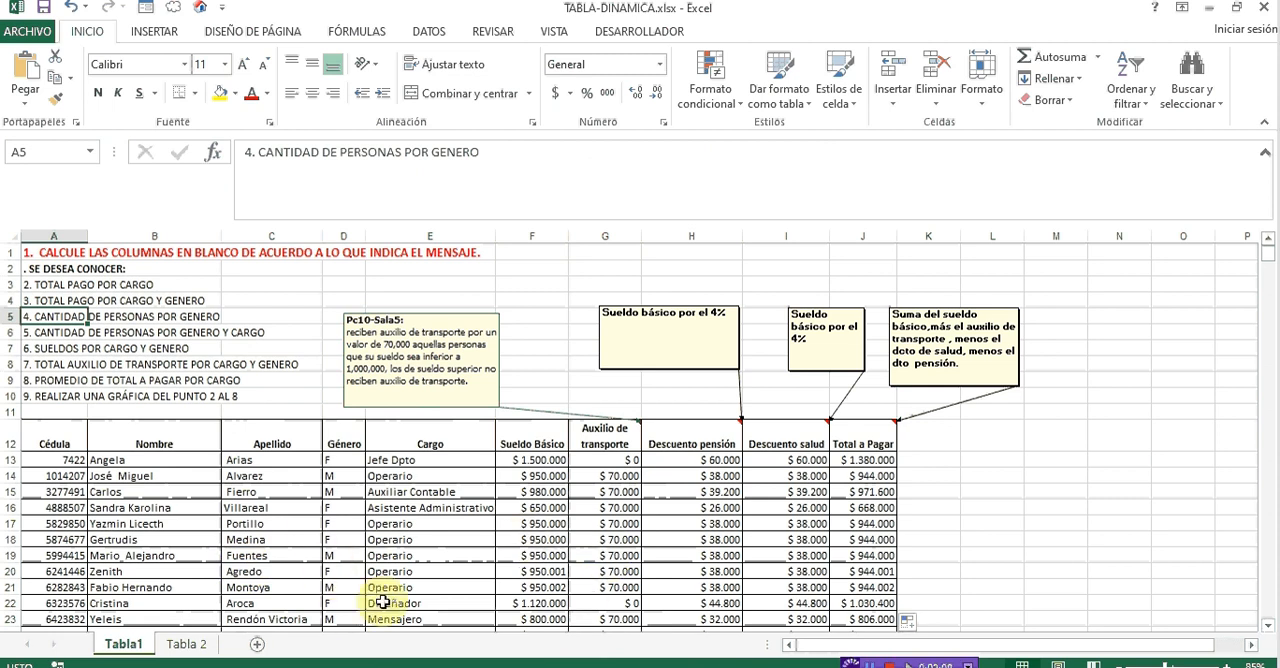
# - Browse the payroll records down the Cargo column to the last row and return to the start of the sheet
pyautogui.click(394, 555)
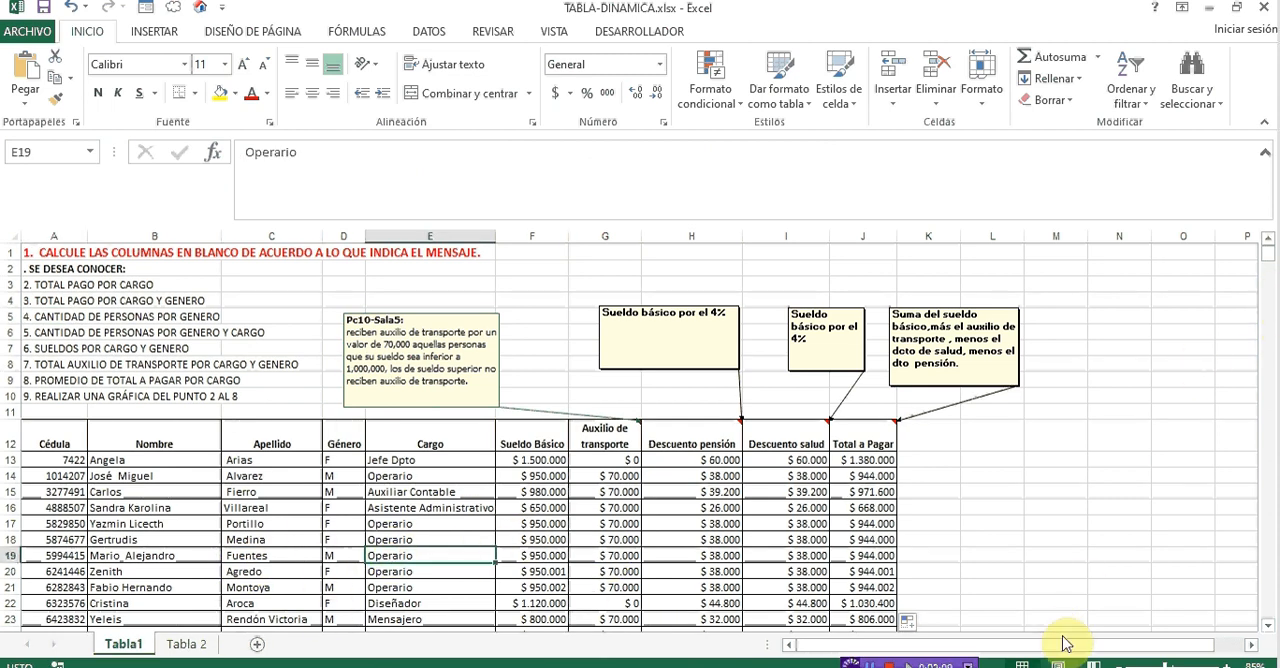
pyautogui.press('Down')
pyautogui.press('Down')
pyautogui.press('Down')
pyautogui.press('Down')
pyautogui.press('Down')
pyautogui.press('Down')
pyautogui.press('Down')
pyautogui.press('Down')
pyautogui.press('Down')
pyautogui.press('Down')
pyautogui.press('Down')
pyautogui.press('Down')
pyautogui.press('Down')
pyautogui.press('Down')
pyautogui.press('Down')
pyautogui.press('Down')
pyautogui.press('Down')
pyautogui.press('Down')
pyautogui.press('Down')
pyautogui.press('Down')
pyautogui.press('Down')
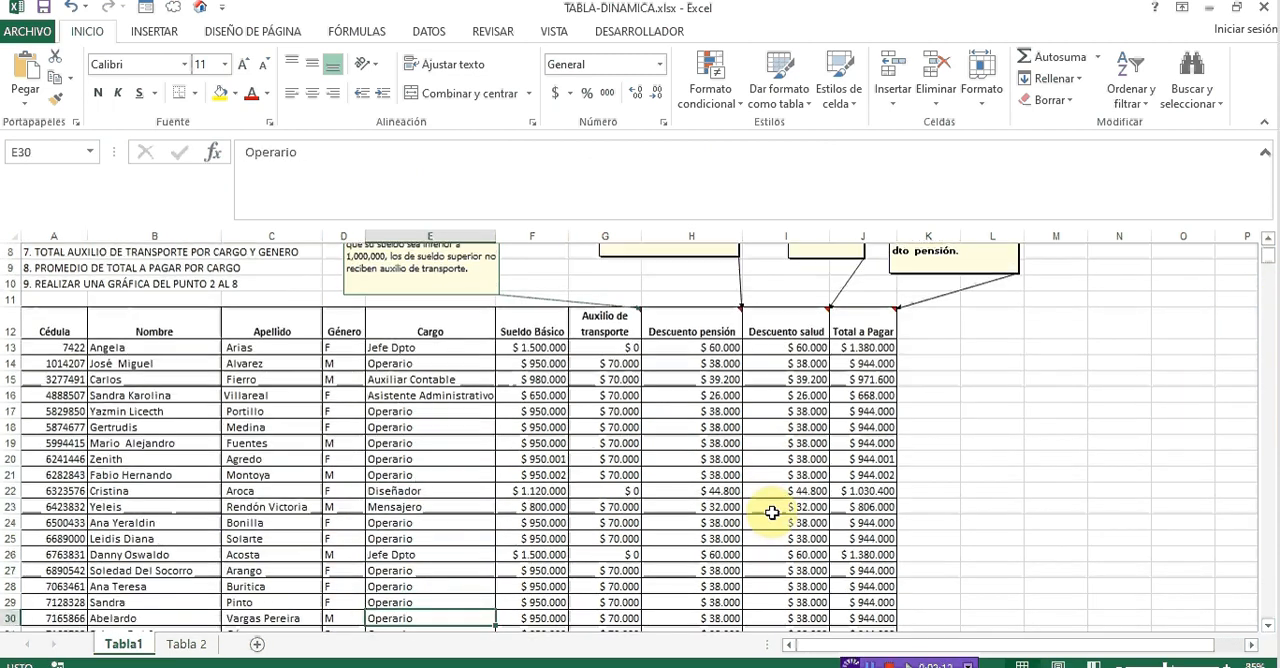
pyautogui.press('Down')
pyautogui.press('Down')
pyautogui.press('Down')
pyautogui.press('Down')
pyautogui.press('Down')
pyautogui.press('Down')
pyautogui.press('Down')
pyautogui.press('Down')
pyautogui.press('Down')
pyautogui.press('Down')
pyautogui.press('Down')
pyautogui.press('Down')
pyautogui.press('Down')
pyautogui.press('Down')
pyautogui.press('Down')
pyautogui.press('Down')
pyautogui.press('Down')
pyautogui.press('Down')
pyautogui.press('Down')
pyautogui.press('Down')
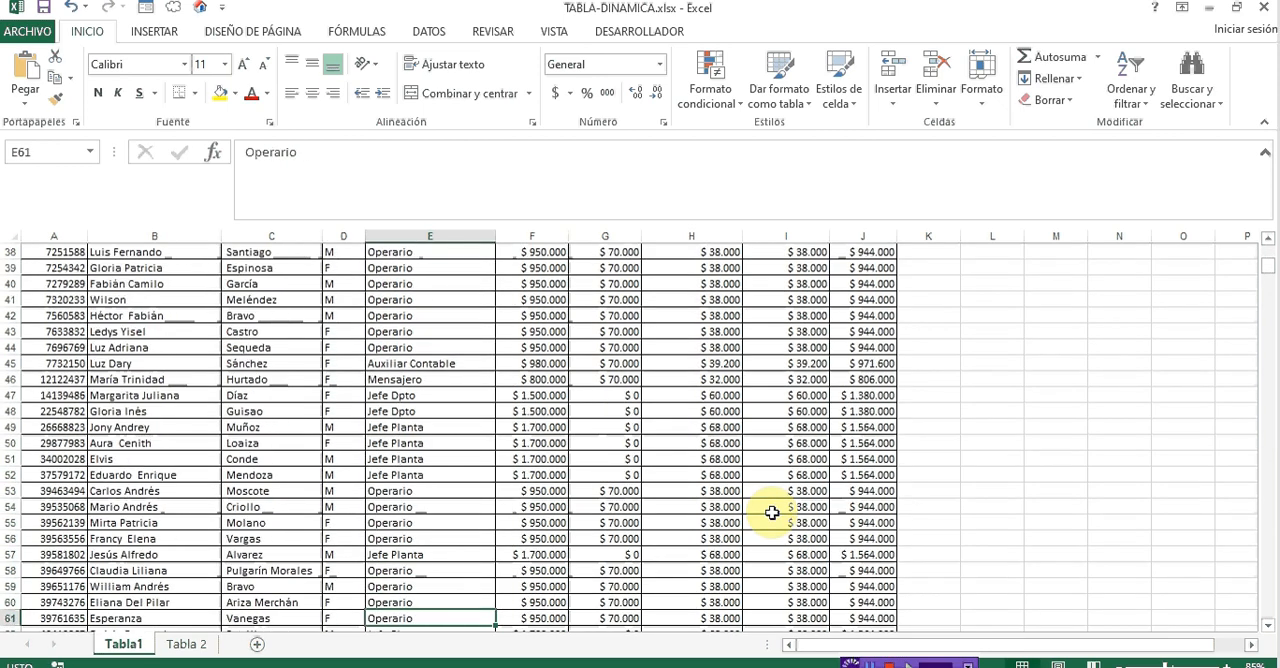
pyautogui.hotkey('ctrl', 'Down')
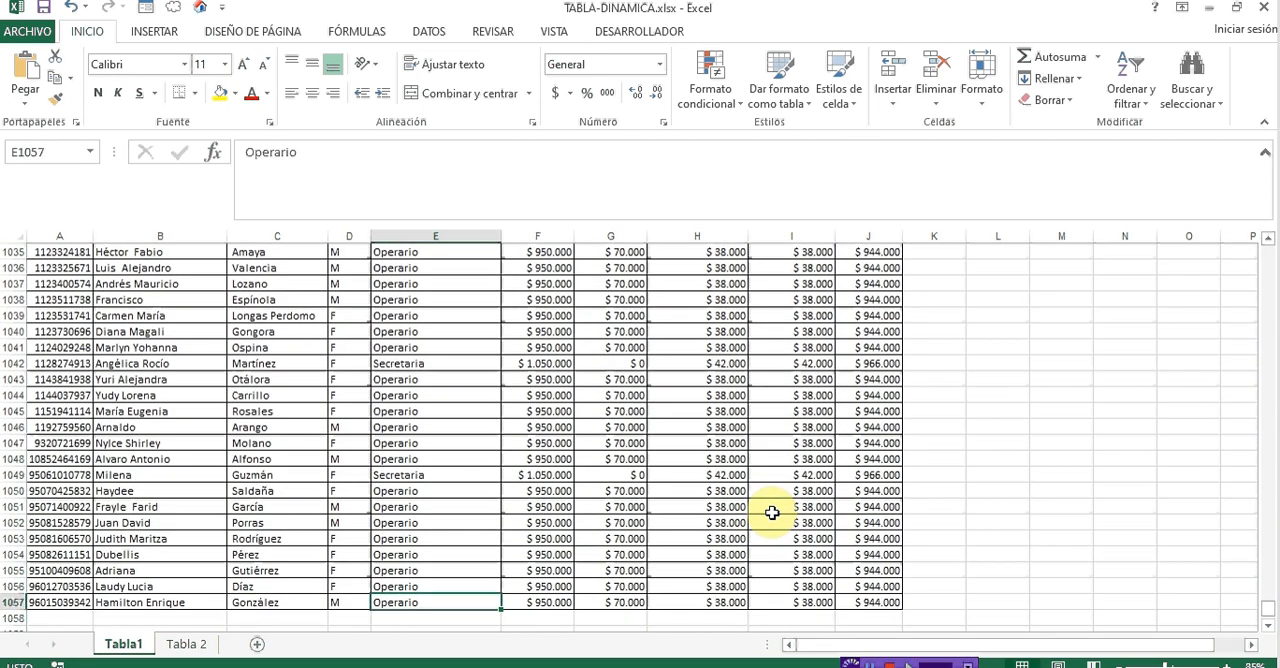
pyautogui.hotkey('ctrl', 'Home')
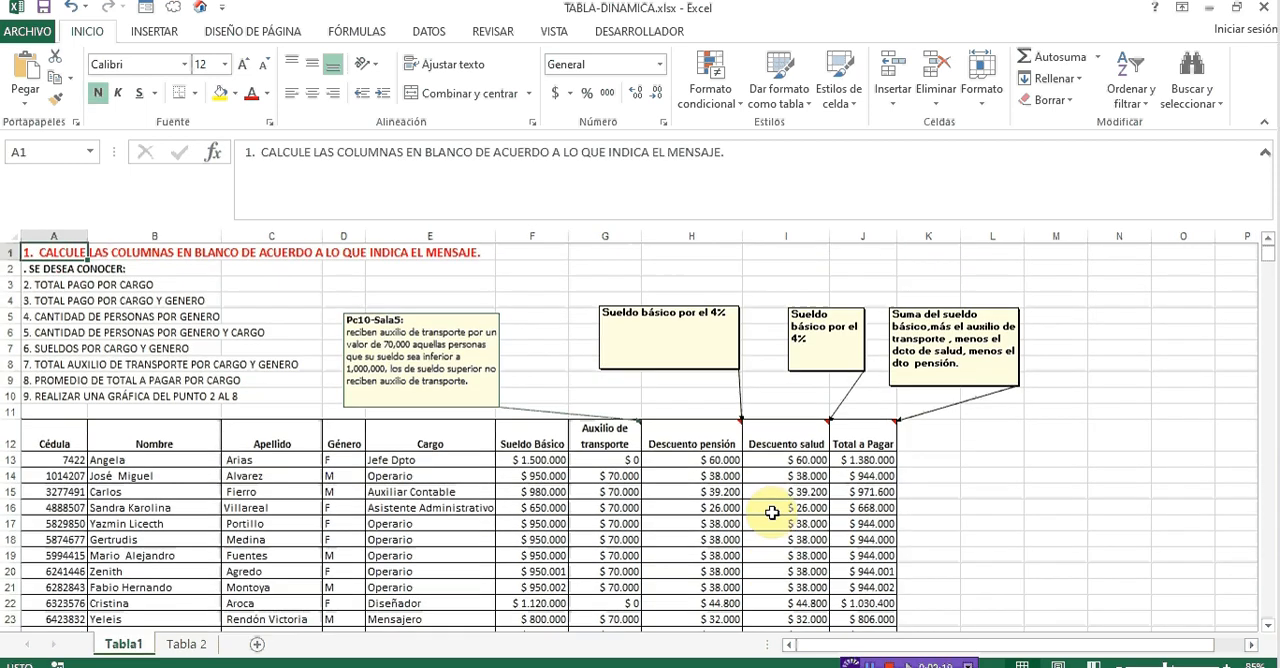
pyautogui.click(418, 478)
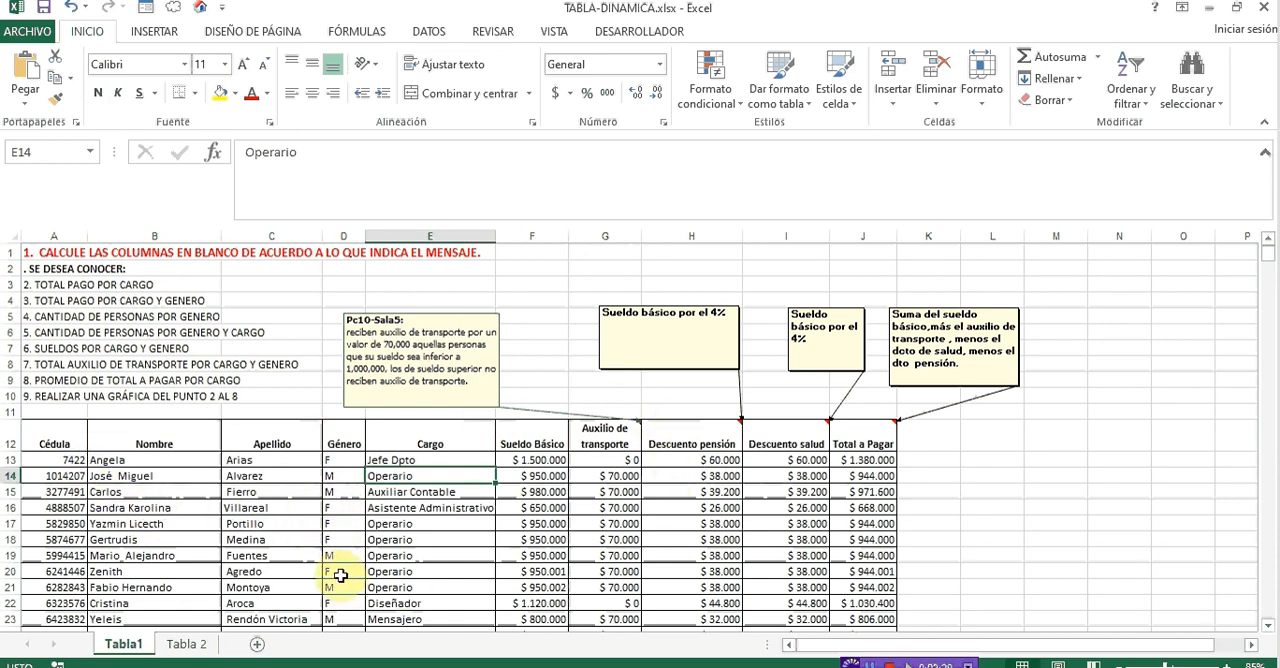
pyautogui.click(173, 503)
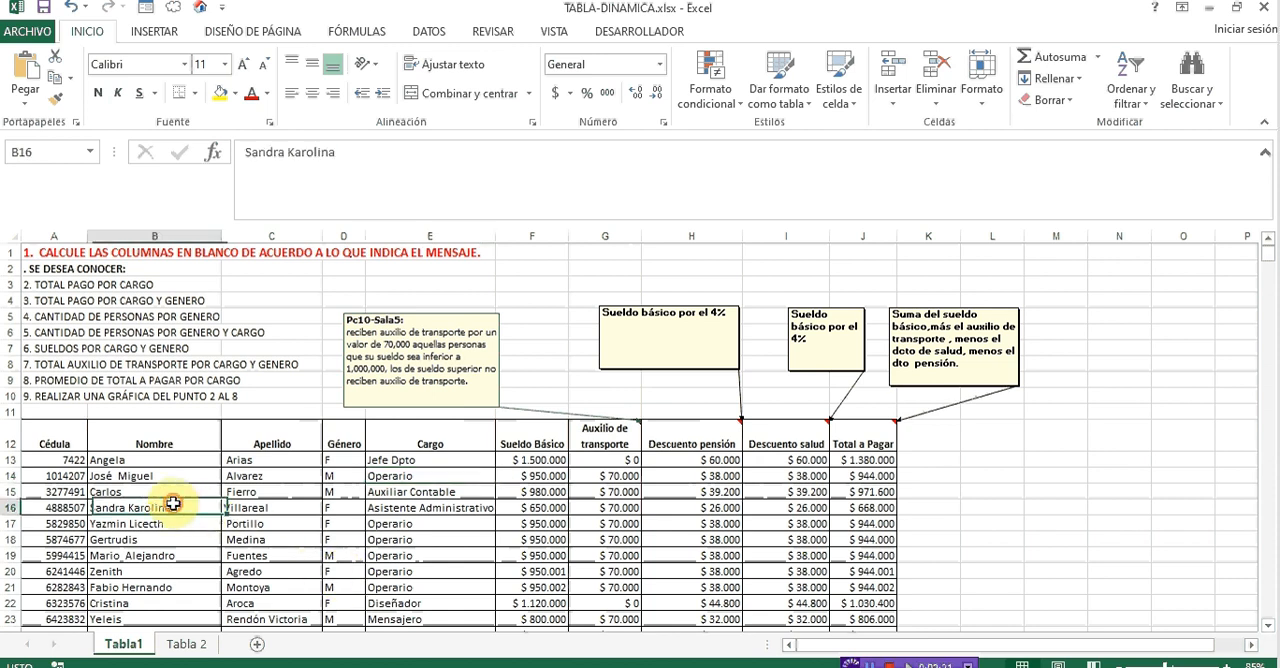
pyautogui.press('Down')
pyautogui.press('Down')
pyautogui.press('Down')
pyautogui.press('Down')
pyautogui.press('Right')
pyautogui.press('Right')
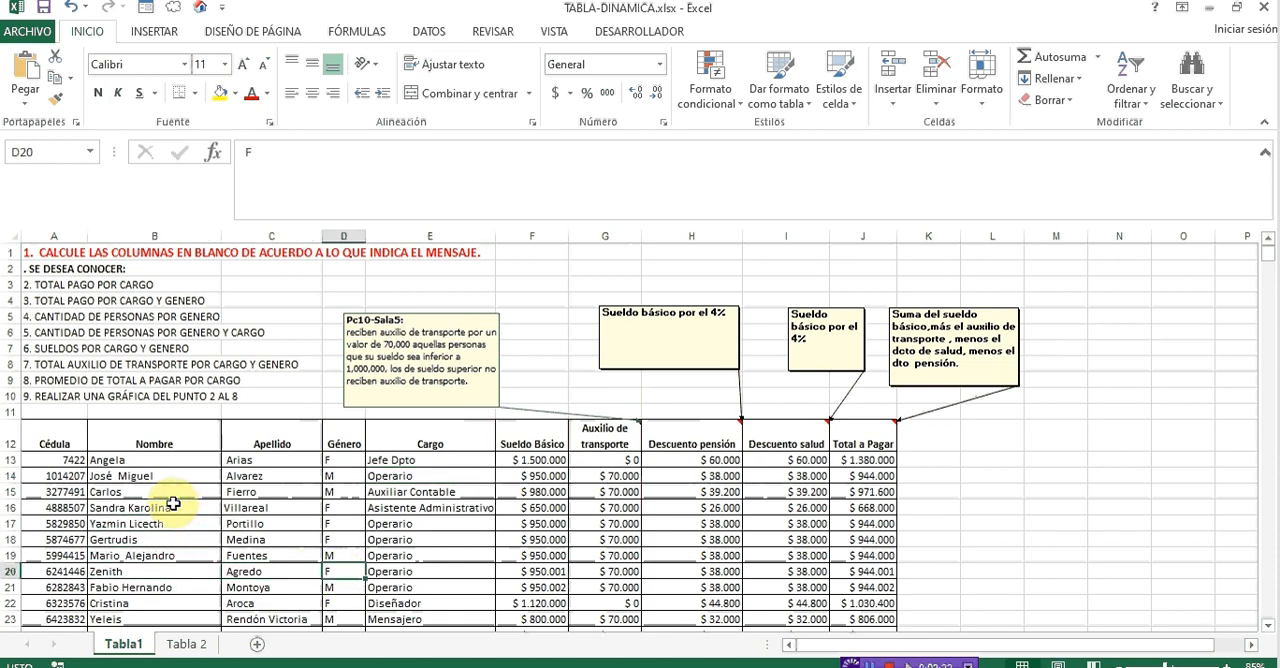
pyautogui.press('Up')
pyautogui.press('Up')
# - Try to merge and center the first record's Nombre and Apellido cells, B13:C13
pyautogui.moveTo(219, 459); pyautogui.dragTo(280, 460)
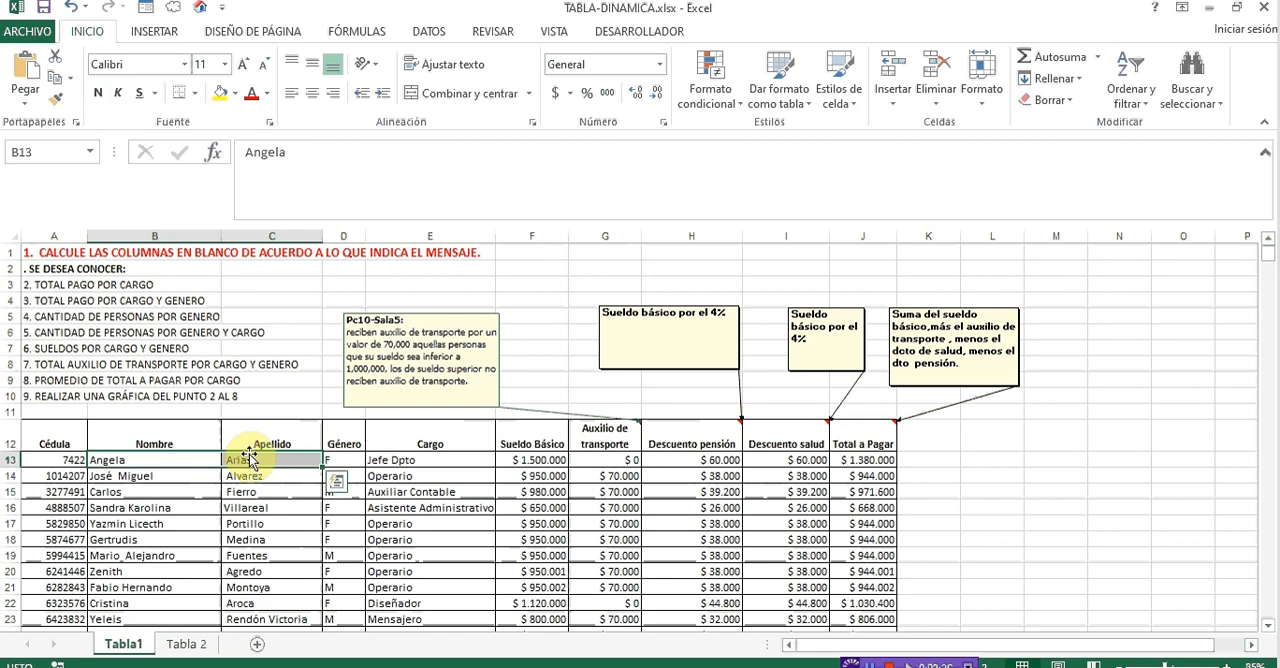
pyautogui.click(447, 95)
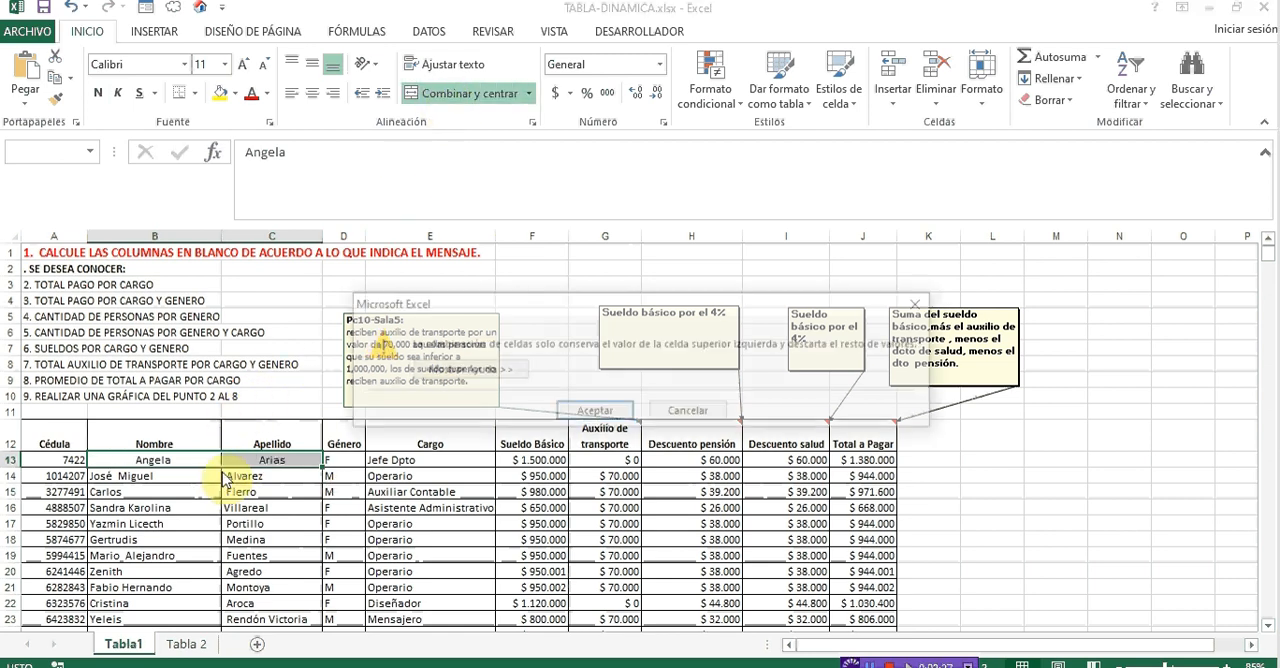
pyautogui.press('Return')
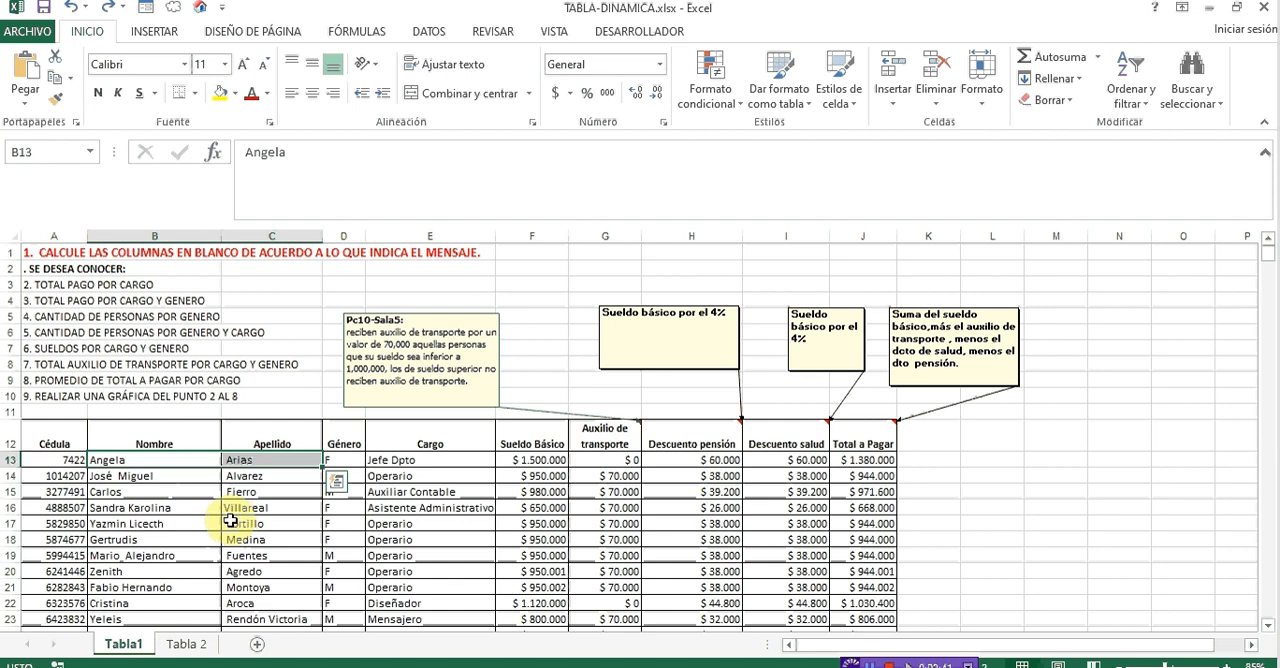
# - Check the Nombre heading and the individual fields of the record in row 14, from Cédula to Sueldo Básico
pyautogui.click(178, 459)
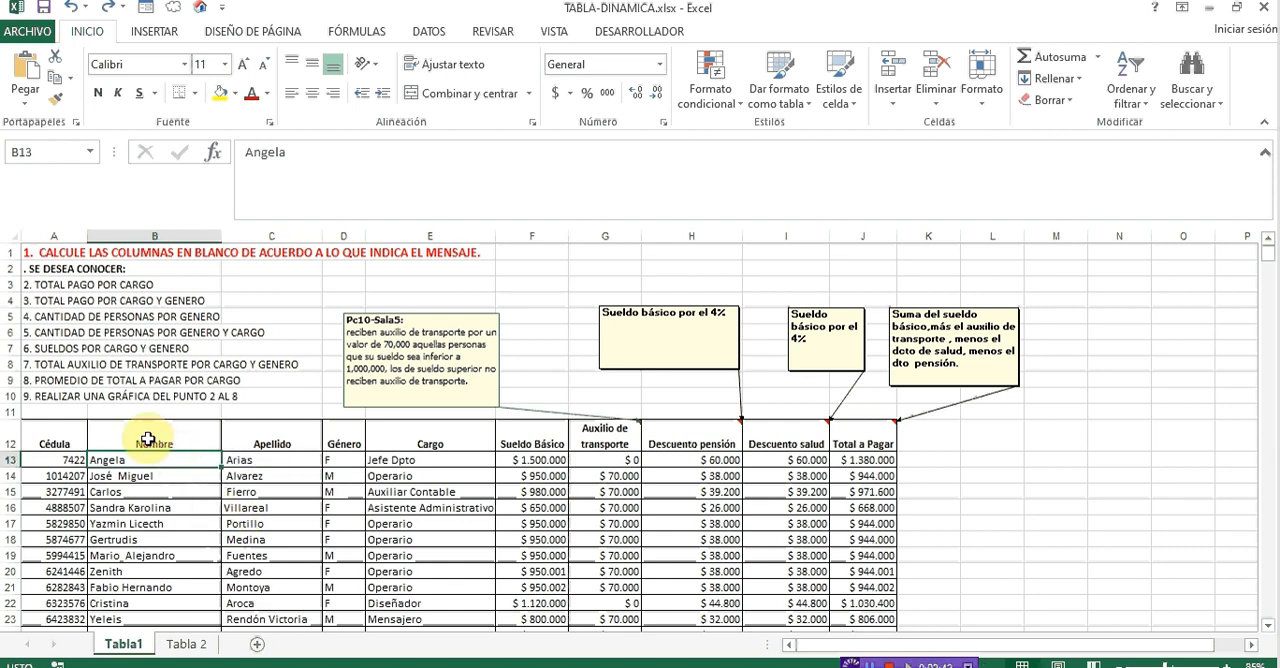
pyautogui.click(140, 440)
pyautogui.click(62, 457)
pyautogui.press('Down')
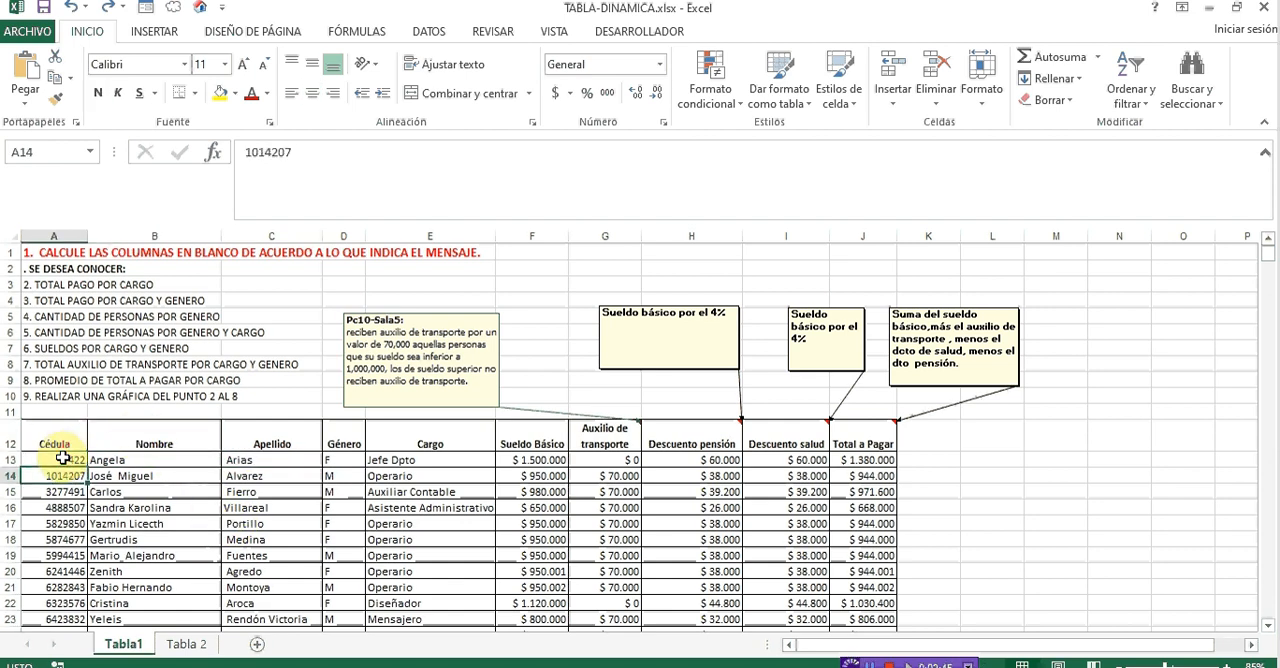
pyautogui.press('Right')
pyautogui.press('Right')
pyautogui.press('Right')
pyautogui.press('Right')
pyautogui.press('Right')
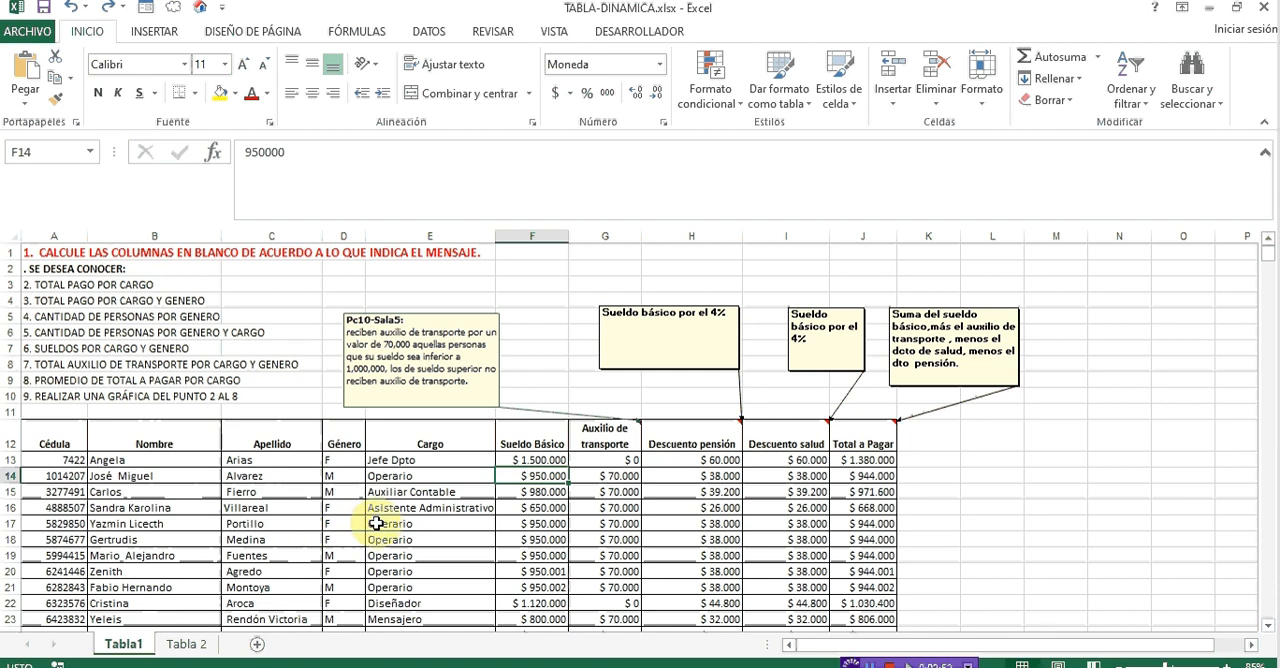
# - Create a pivot table from the payroll range Tabla1!$A$12:$J$1057 on a new worksheet
pyautogui.click(185, 447)
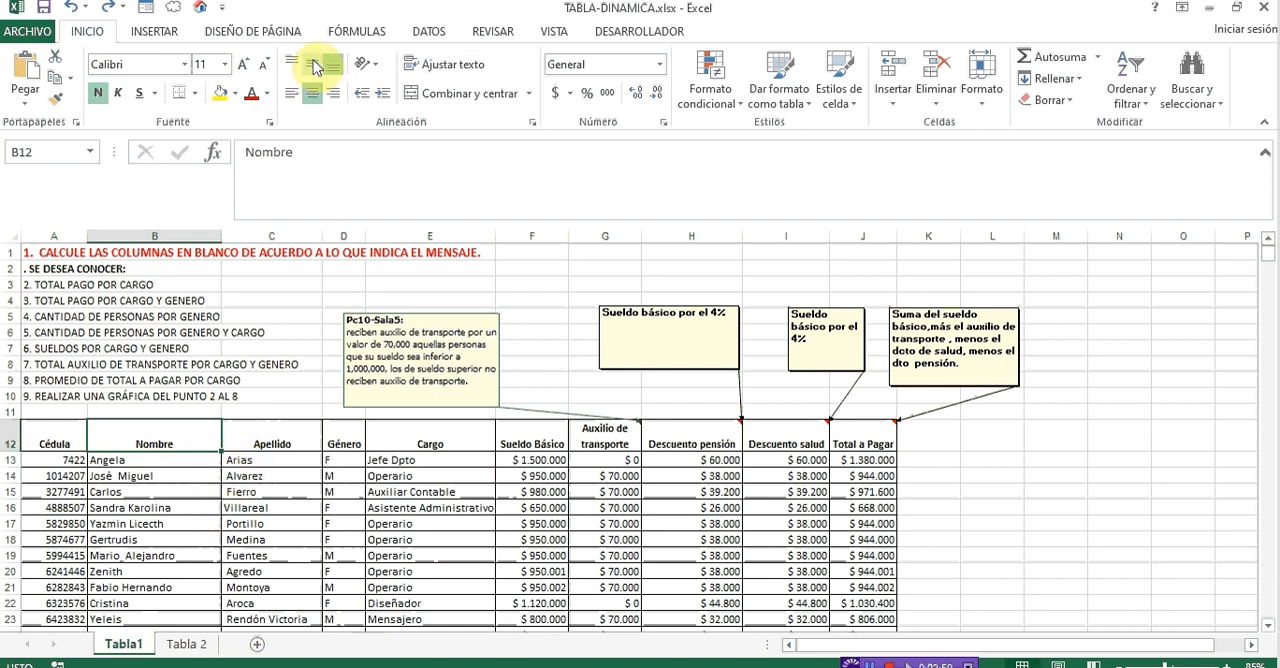
pyautogui.click(165, 34)
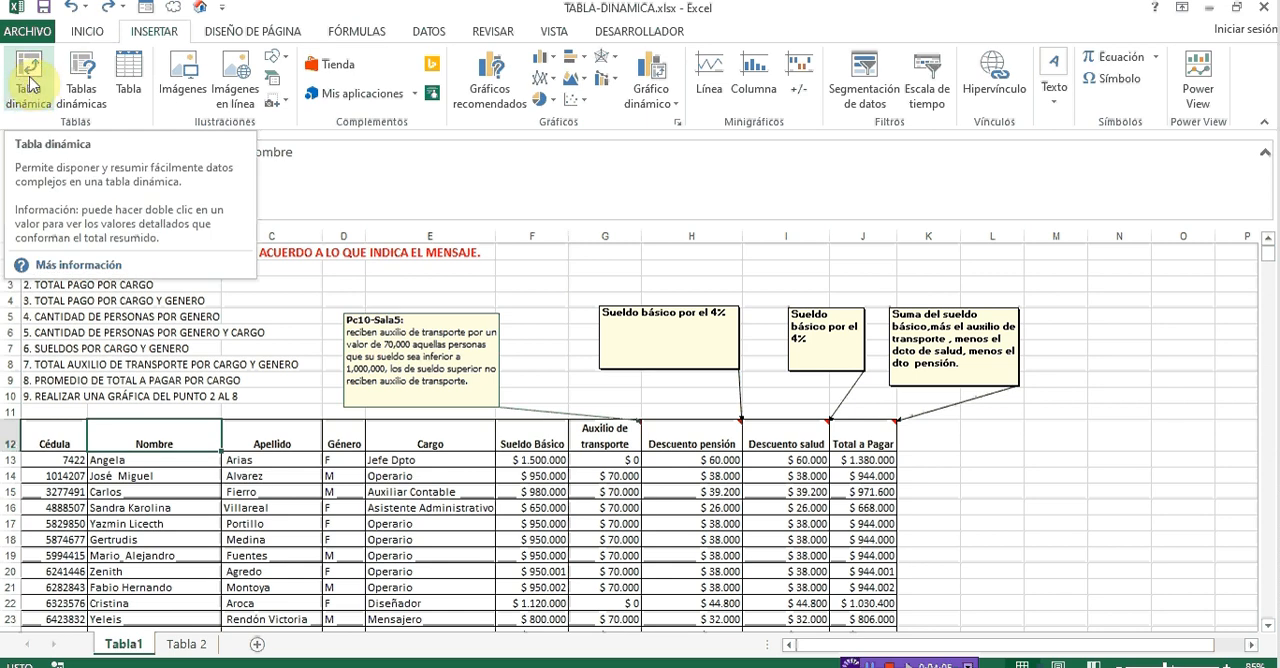
pyautogui.click(30, 85)
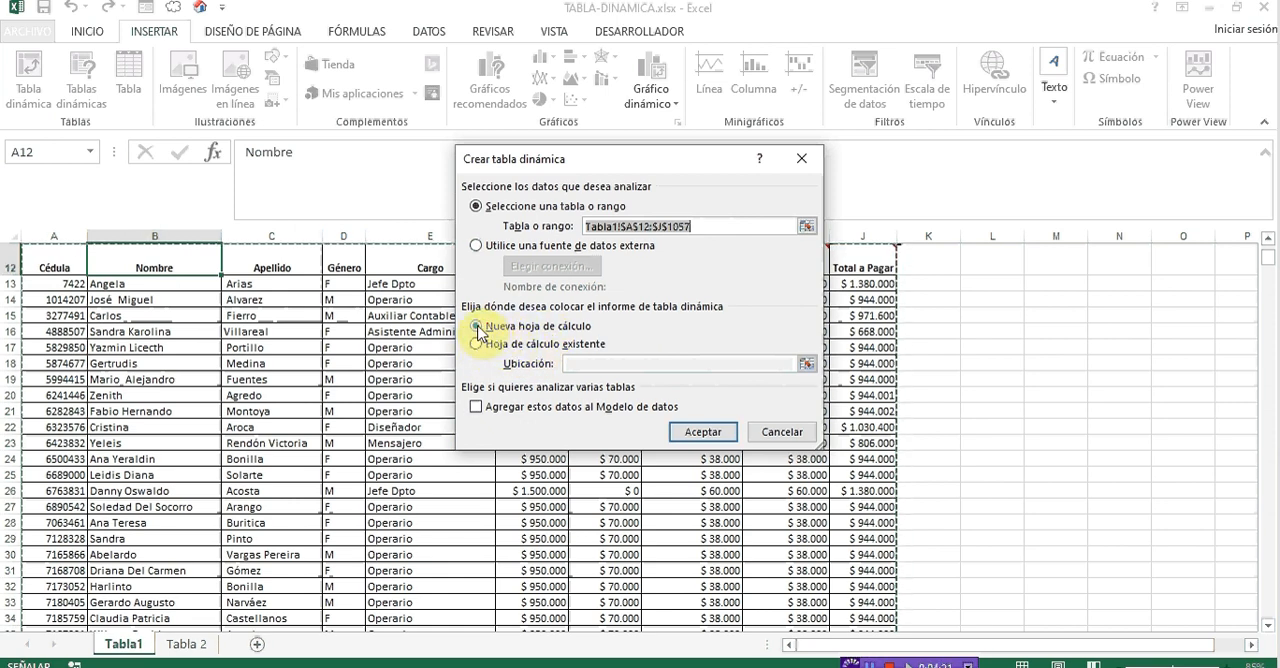
pyautogui.click(700, 433)
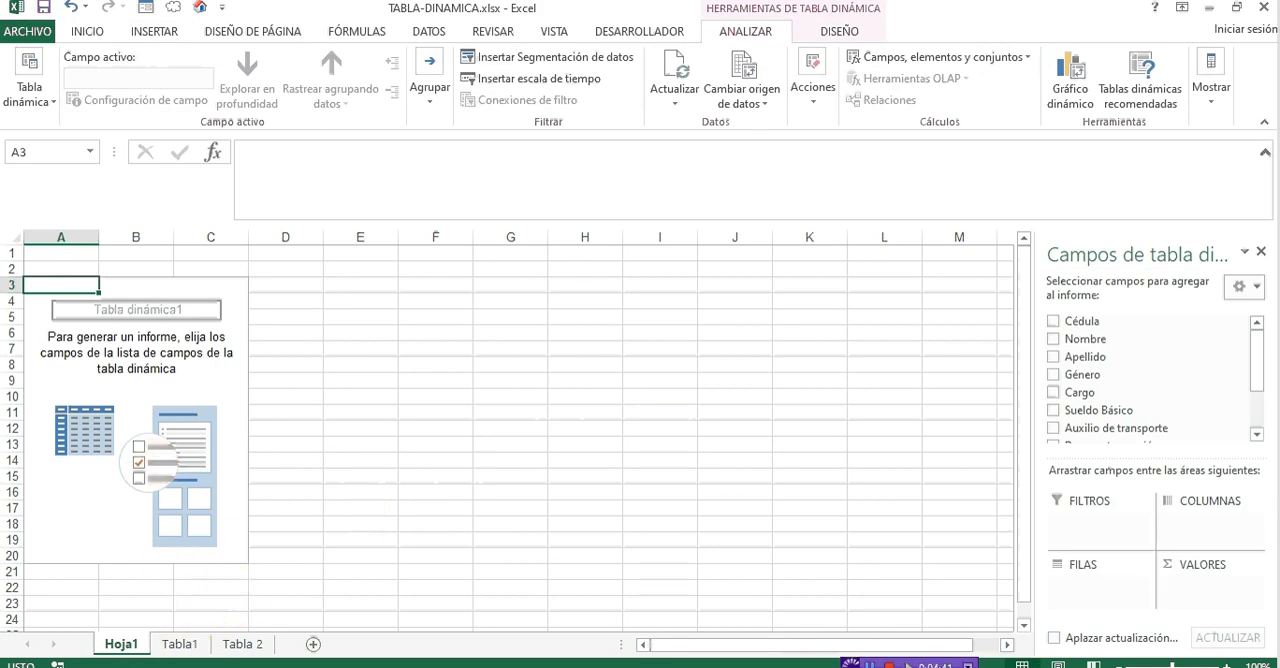
# - Compare the Tabla1 and Tabla 2 sheets and return to the empty pivot table on Hoja1
pyautogui.click(180, 645)
pyautogui.click(226, 647)
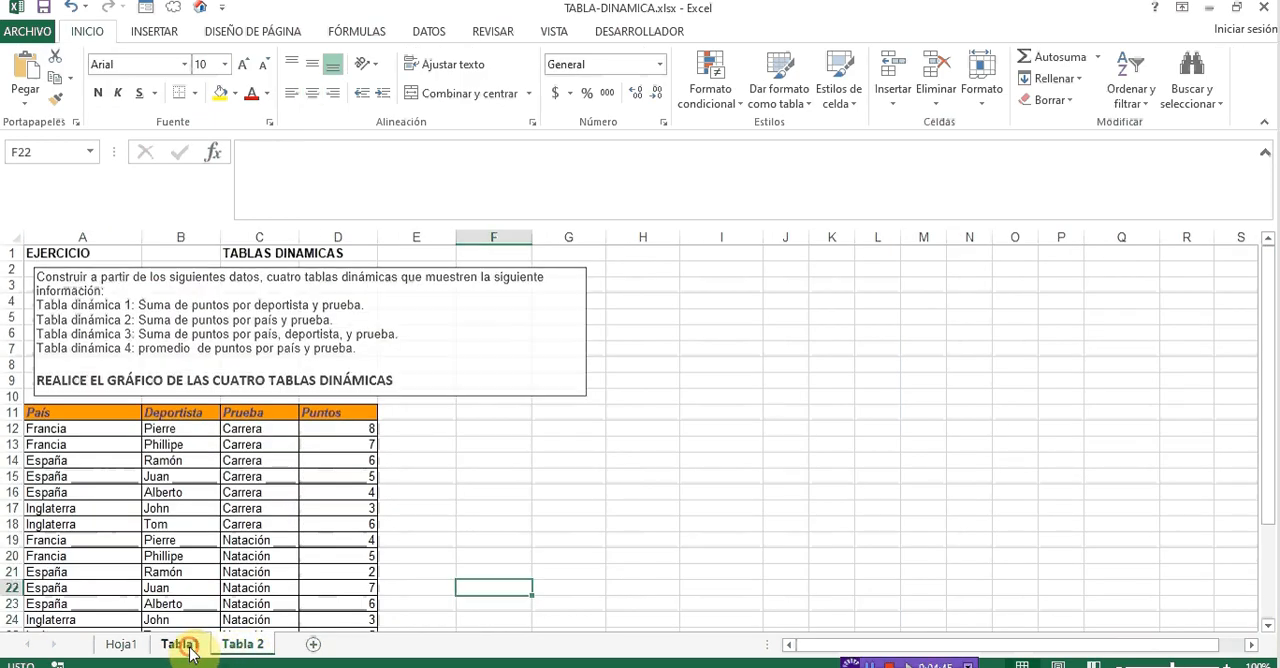
pyautogui.click(180, 645)
pyautogui.click(238, 645)
pyautogui.click(121, 645)
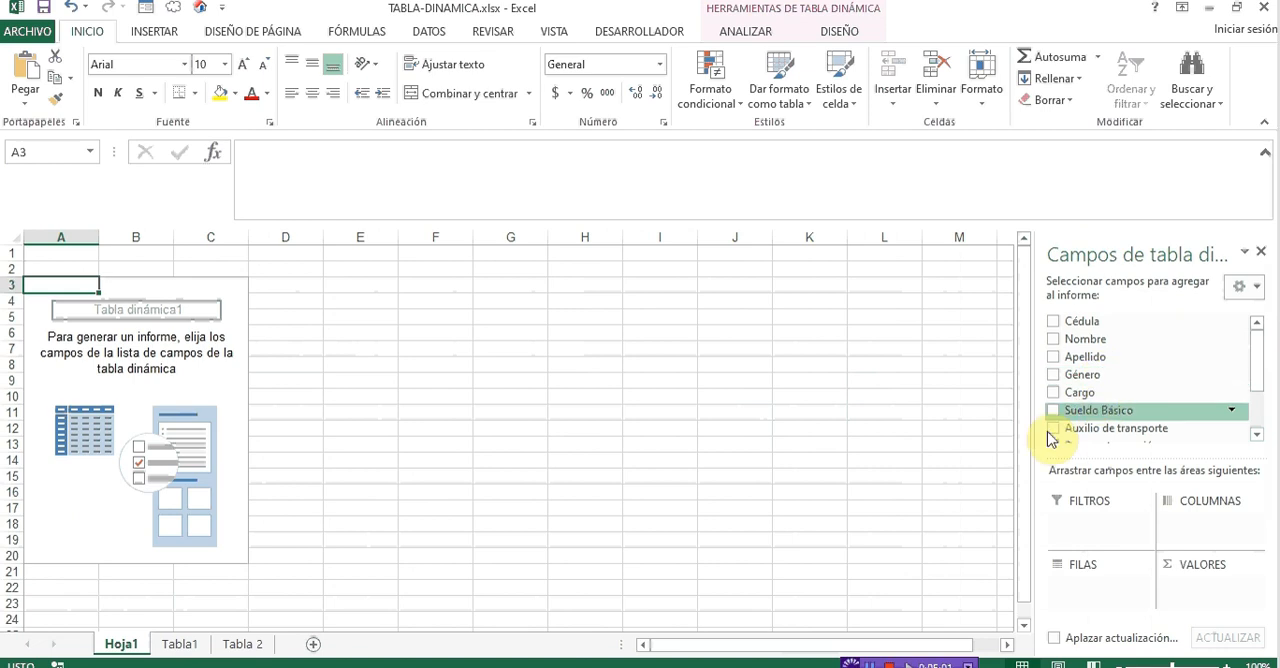
# - Review the payroll column headings on Tabla1 and question 2 about total pay by position
pyautogui.click(182, 645)
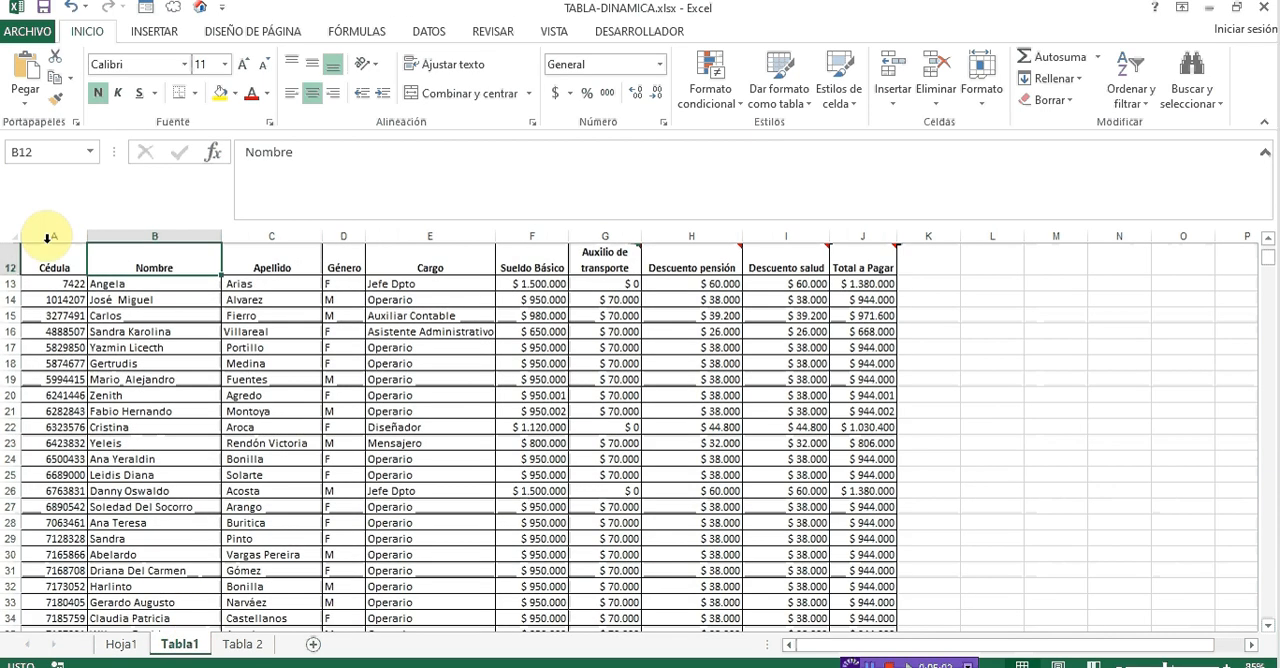
pyautogui.click(55, 268)
pyautogui.press('Right')
pyautogui.press('Right')
pyautogui.press('Right')
pyautogui.press('Right')
pyautogui.press('Right')
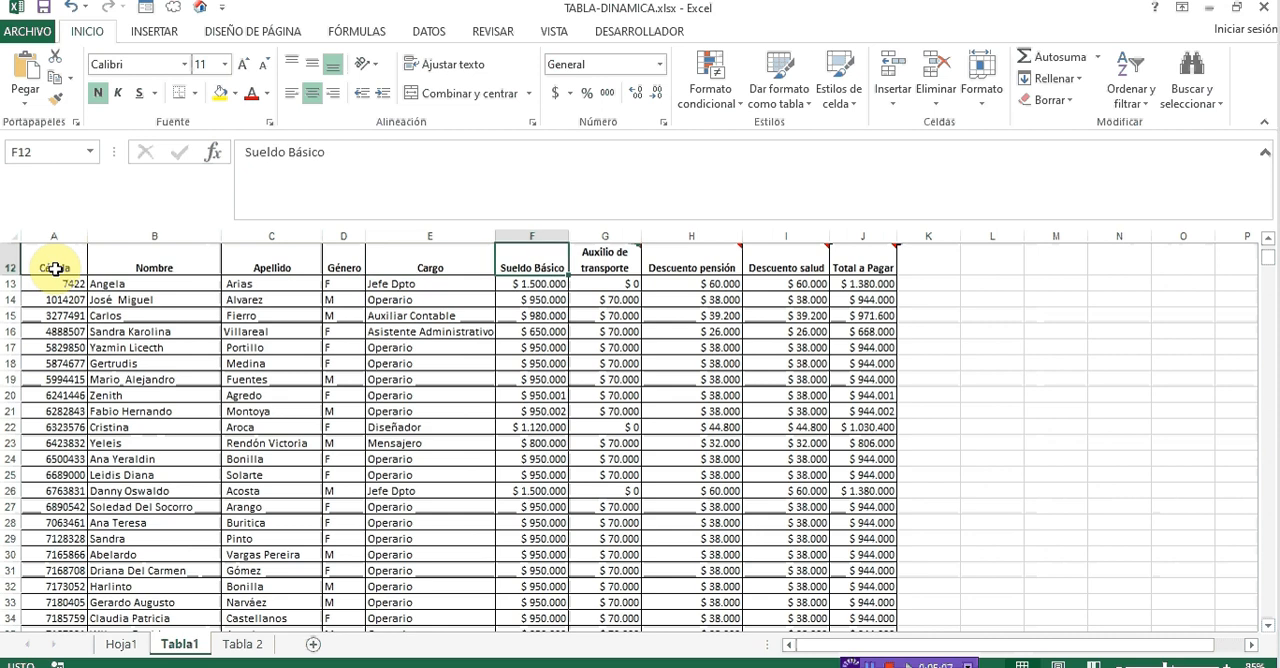
pyautogui.hotkey('ctrl', 'Home')
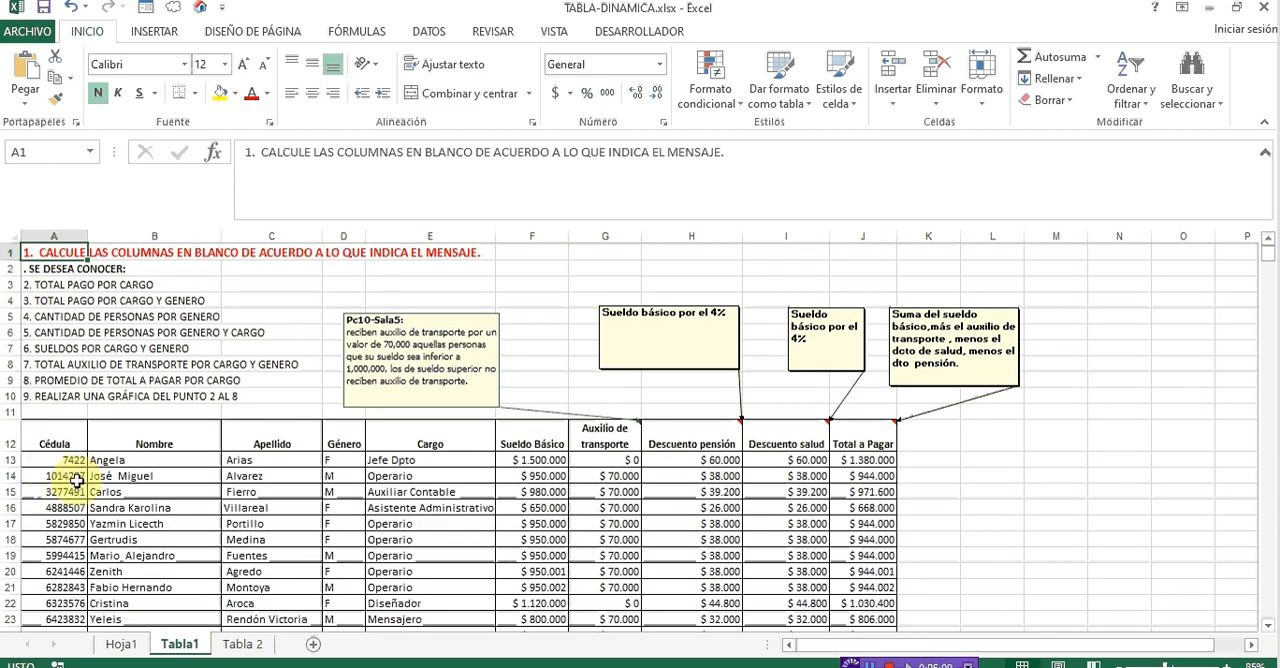
pyautogui.click(44, 285)
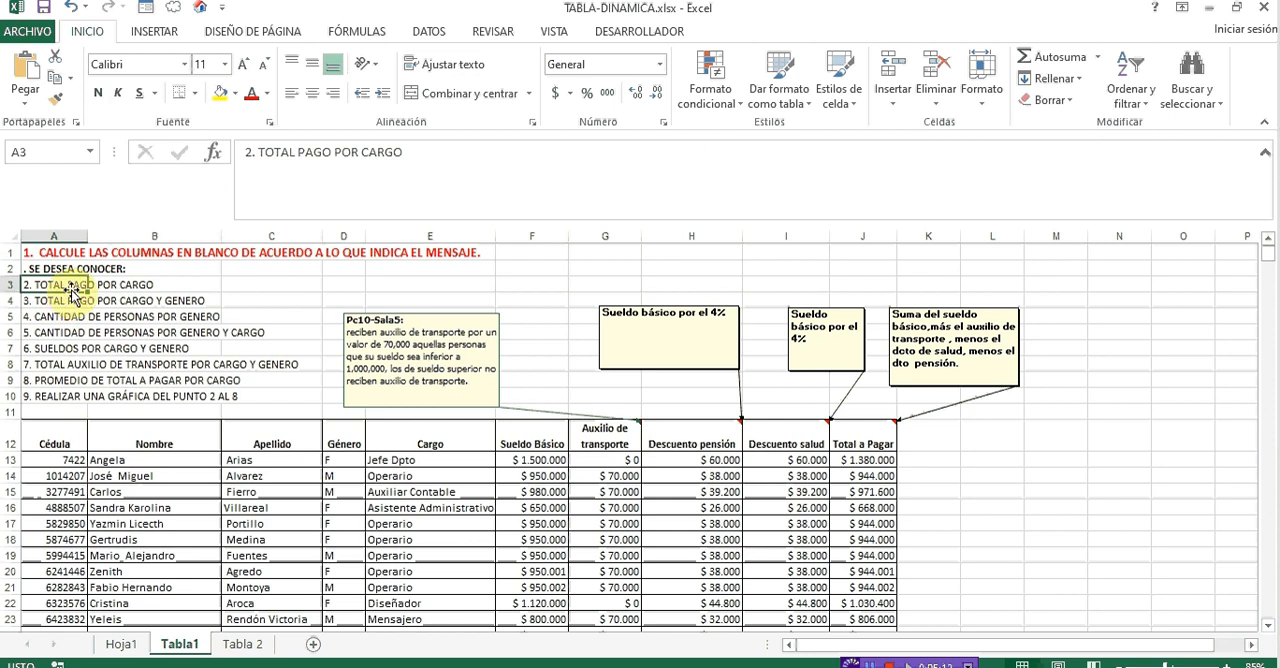
# - Build the Hoja1 pivot table with Cargo as rows and the sum of Total a Pagar as values
pyautogui.click(130, 646)
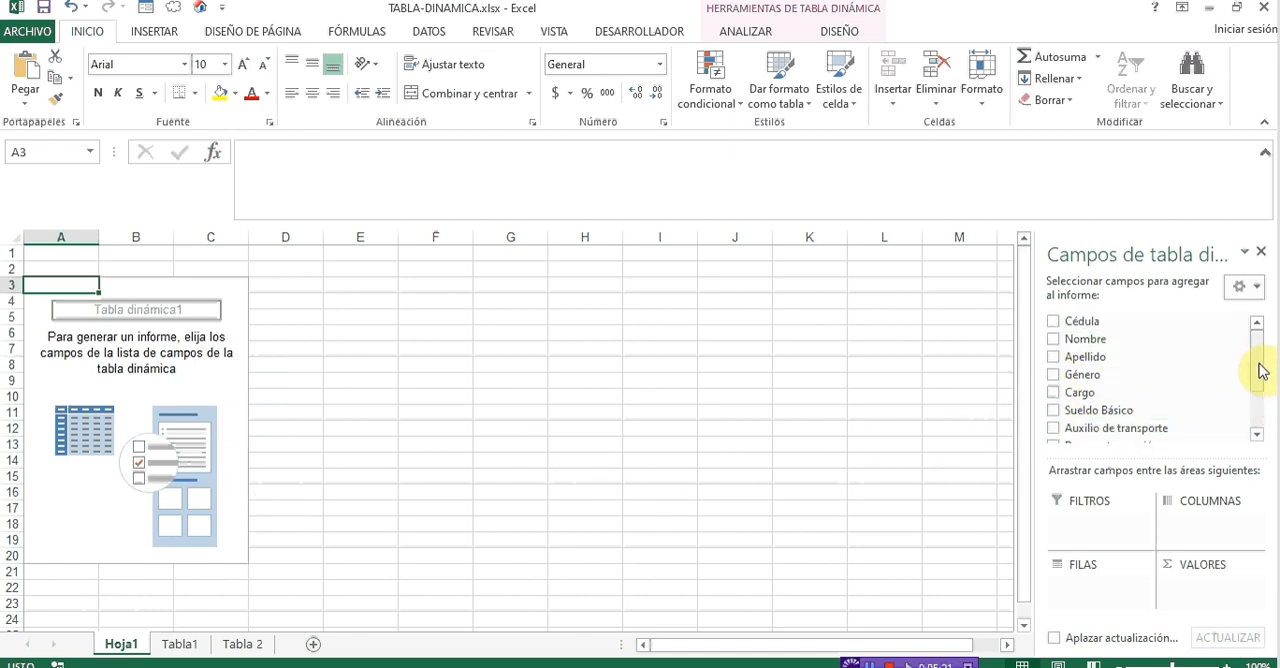
pyautogui.moveTo(1258, 367); pyautogui.dragTo(1262, 391)
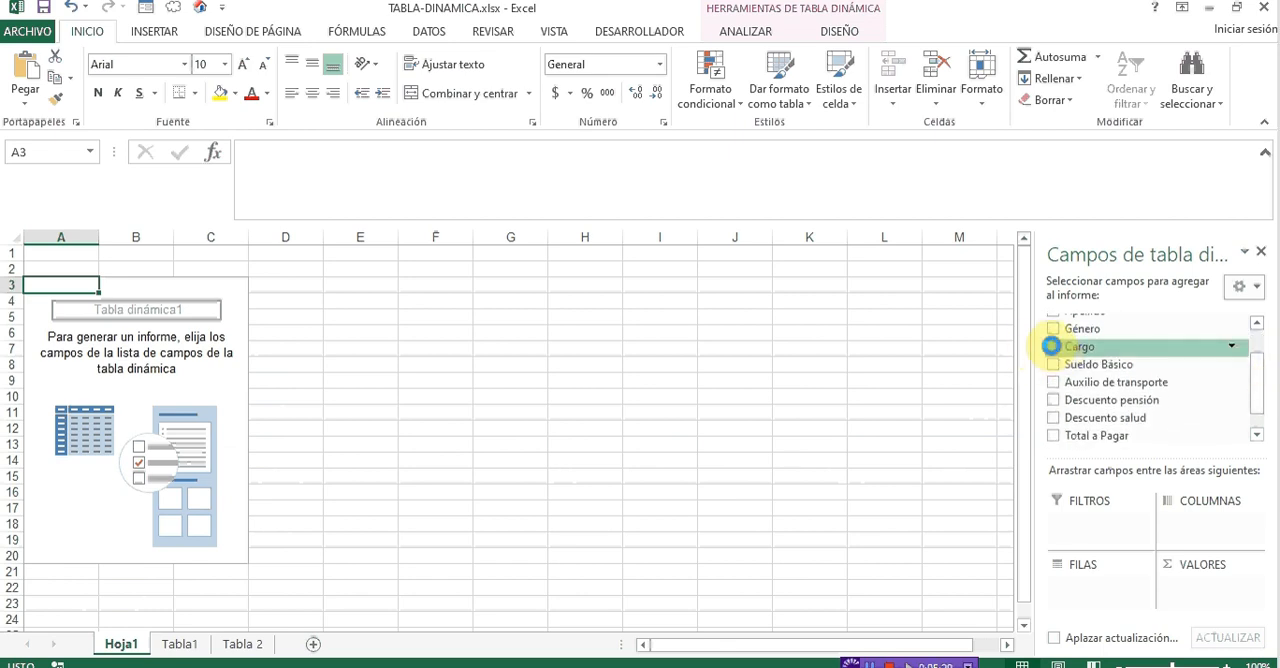
pyautogui.click(1053, 346)
pyautogui.moveTo(1261, 371); pyautogui.dragTo(1261, 388)
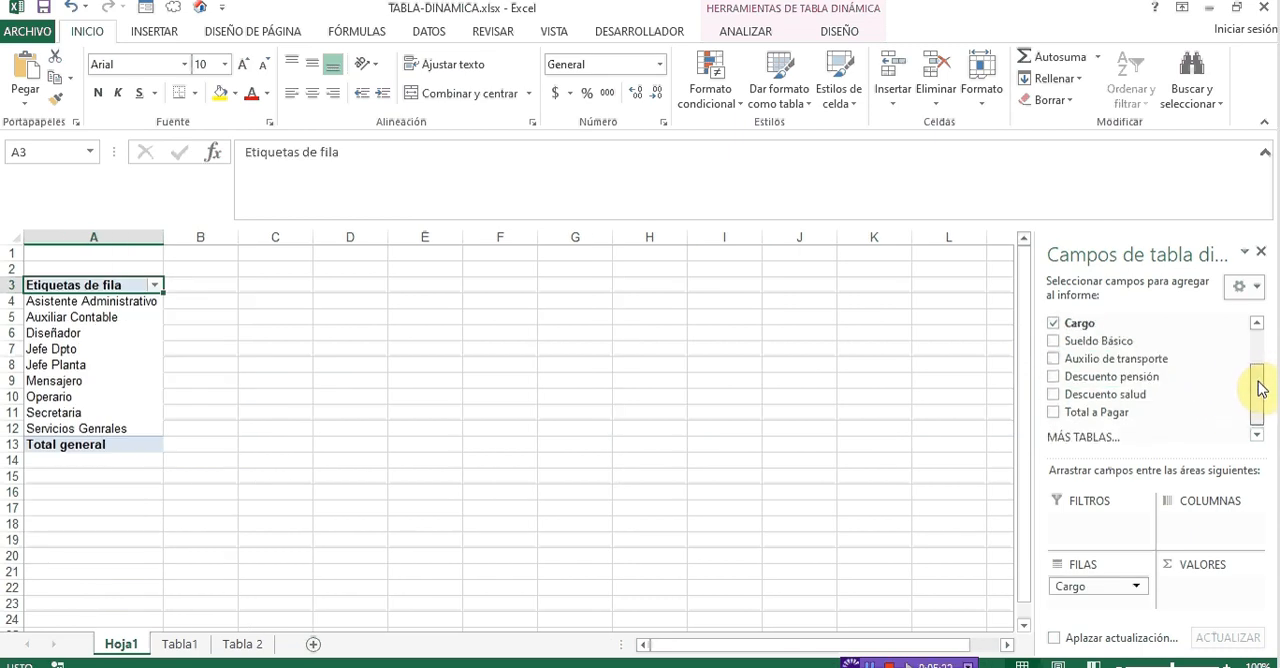
pyautogui.click(1052, 411)
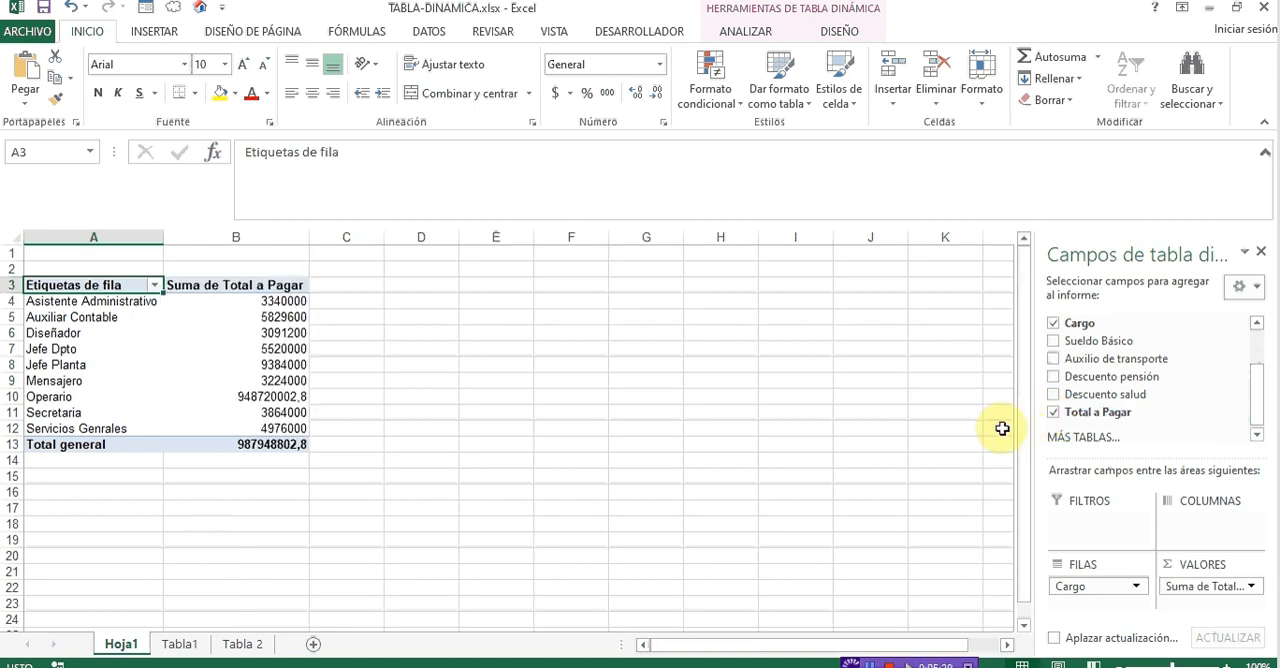